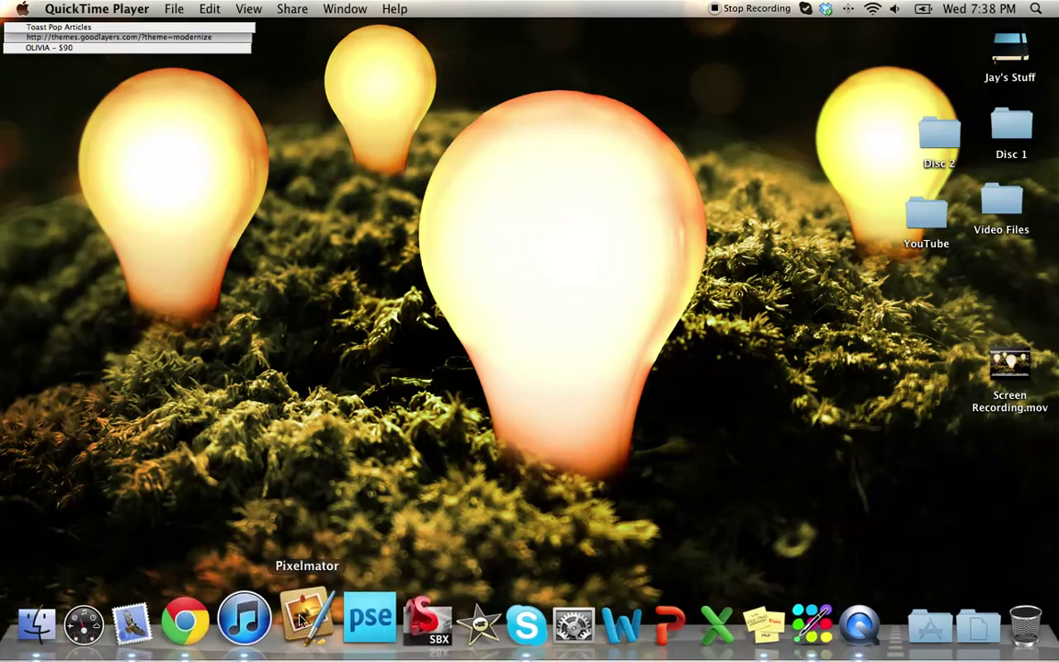
Launch Pixelmator from the Dock to bring up its Welcome window.
{"action": "left_click", "coordinate": [313, 628]}
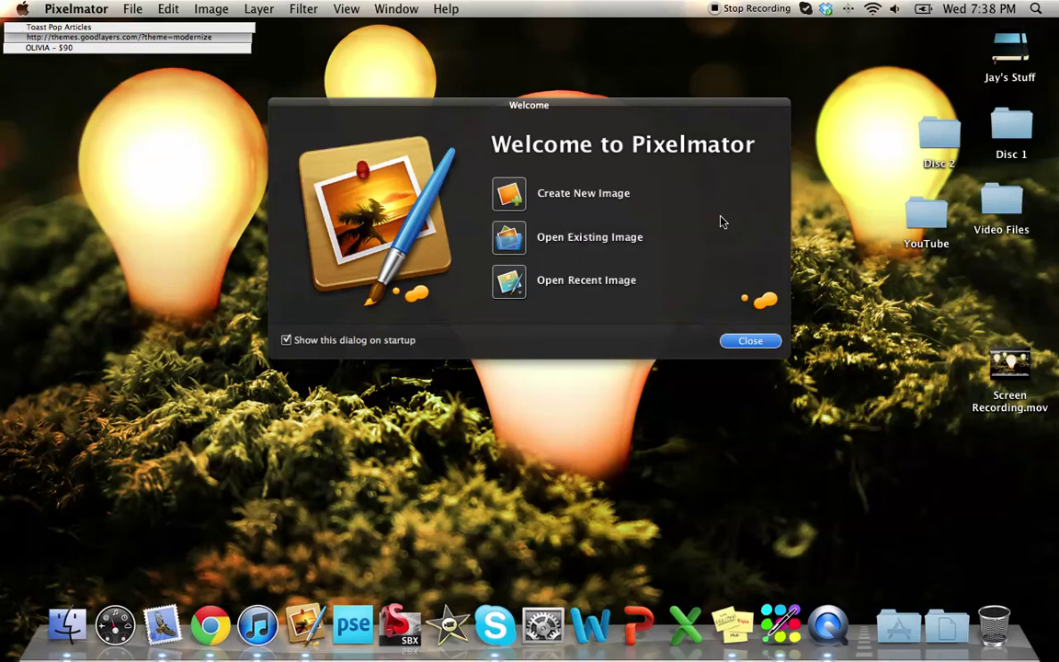
Create a new blank white 500×500 pixel image from the Welcome window.
{"action": "left_click", "coordinate": [519, 195]}
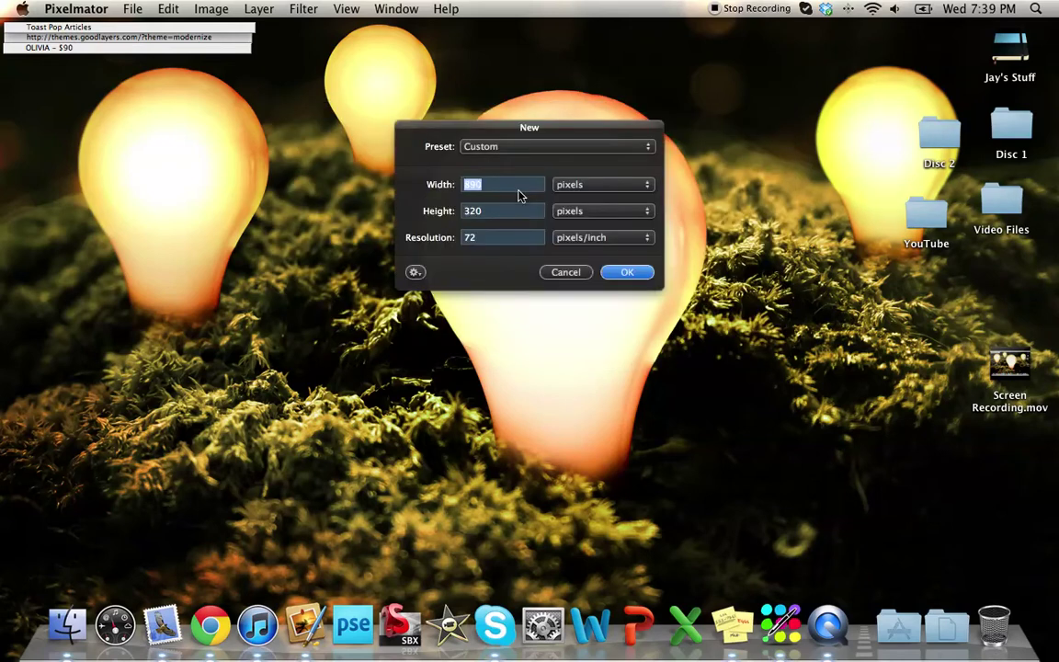
{"action": "left_click", "coordinate": [598, 187]}
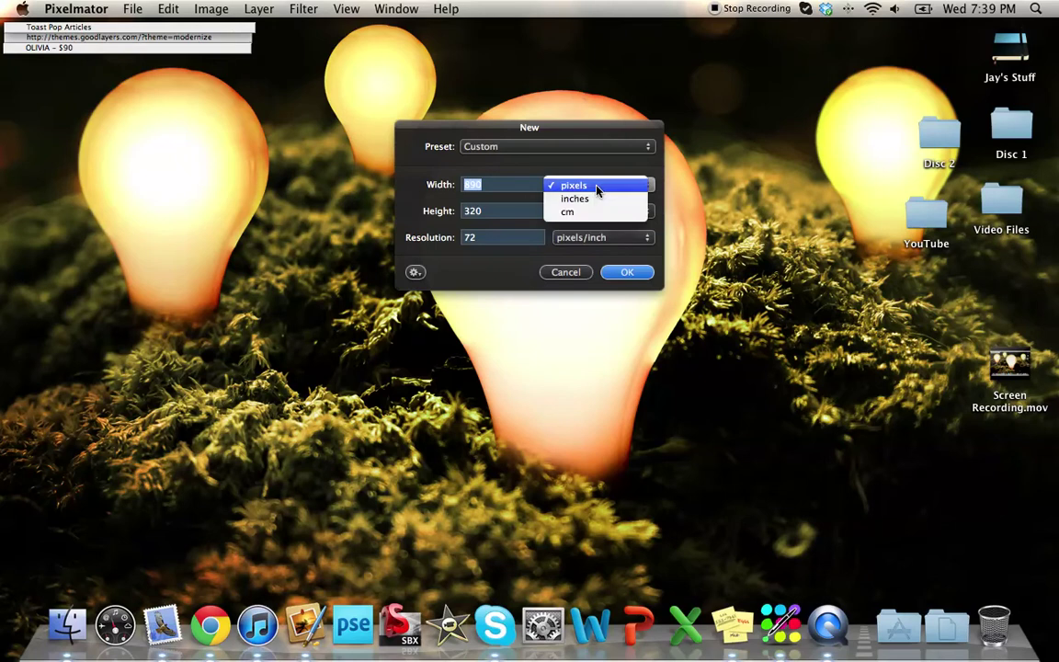
{"action": "left_click", "coordinate": [579, 185]}
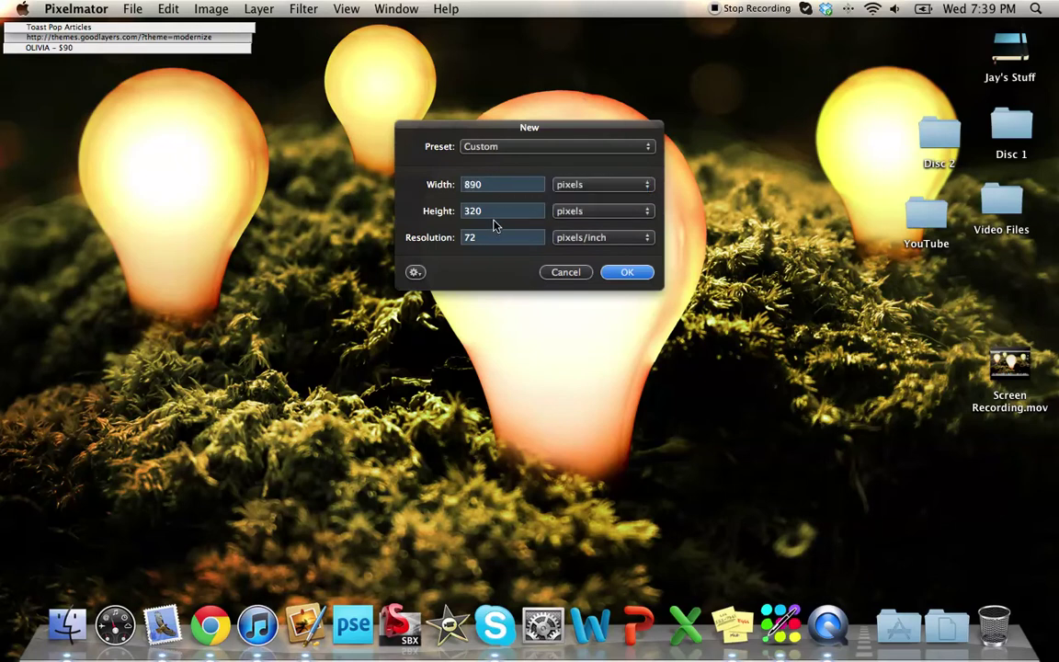
{"action": "double_click", "coordinate": [526, 189]}
{"action": "key", "text": "BackSpace"}
{"action": "key", "text": "Return"}
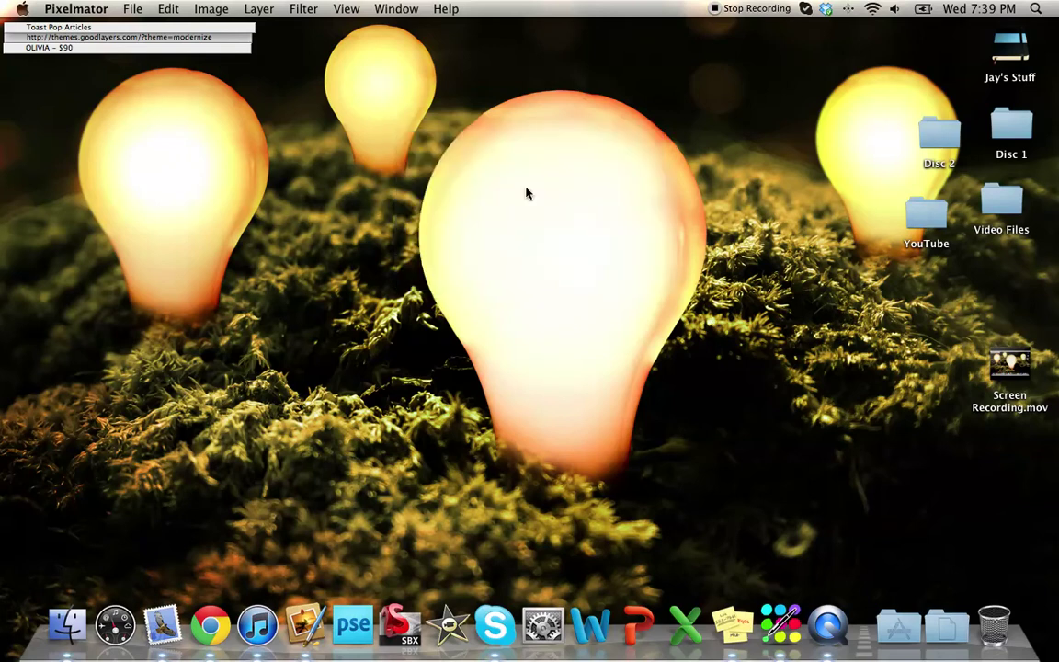
{"action": "left_click_drag", "start_coordinate": [454, 53], "coordinate": [401, 53]}
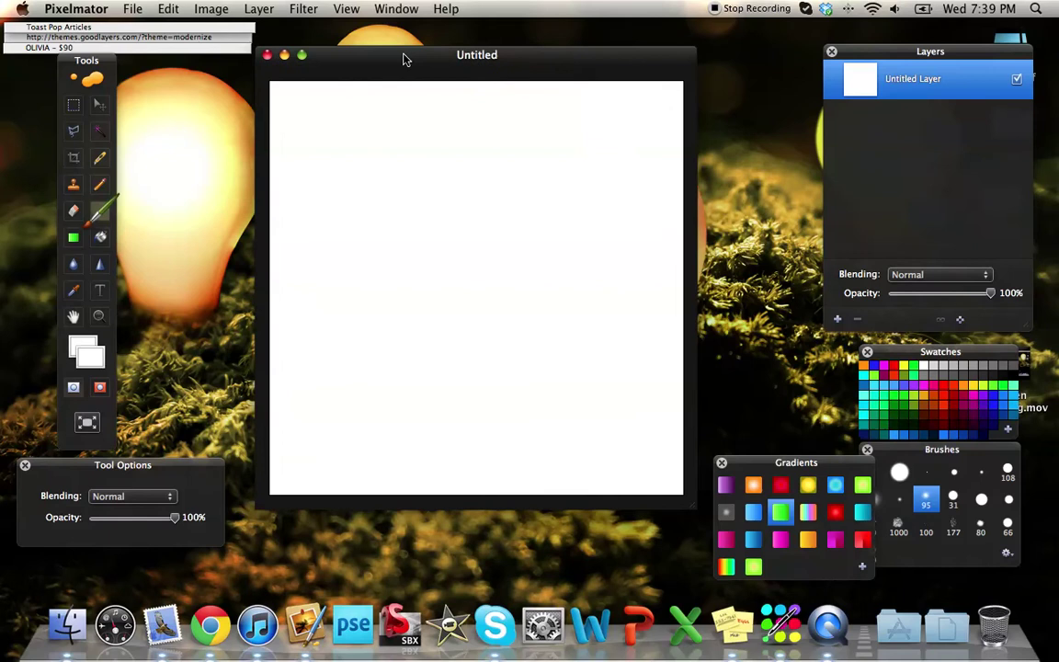
{"action": "left_click", "coordinate": [346, 8]}
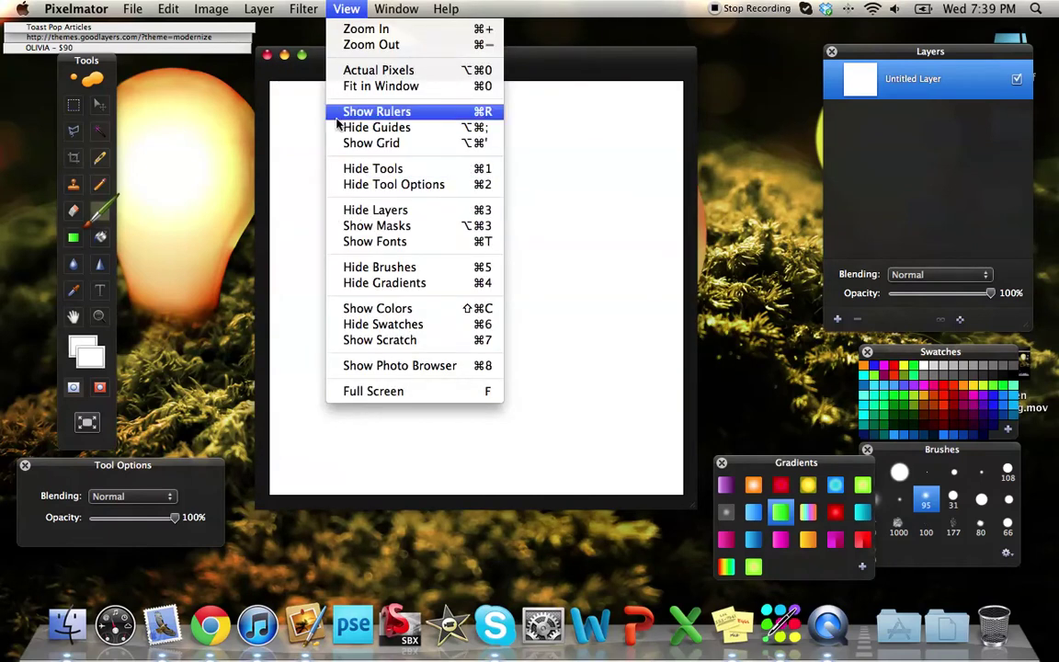
{"action": "left_click", "coordinate": [346, 9]}
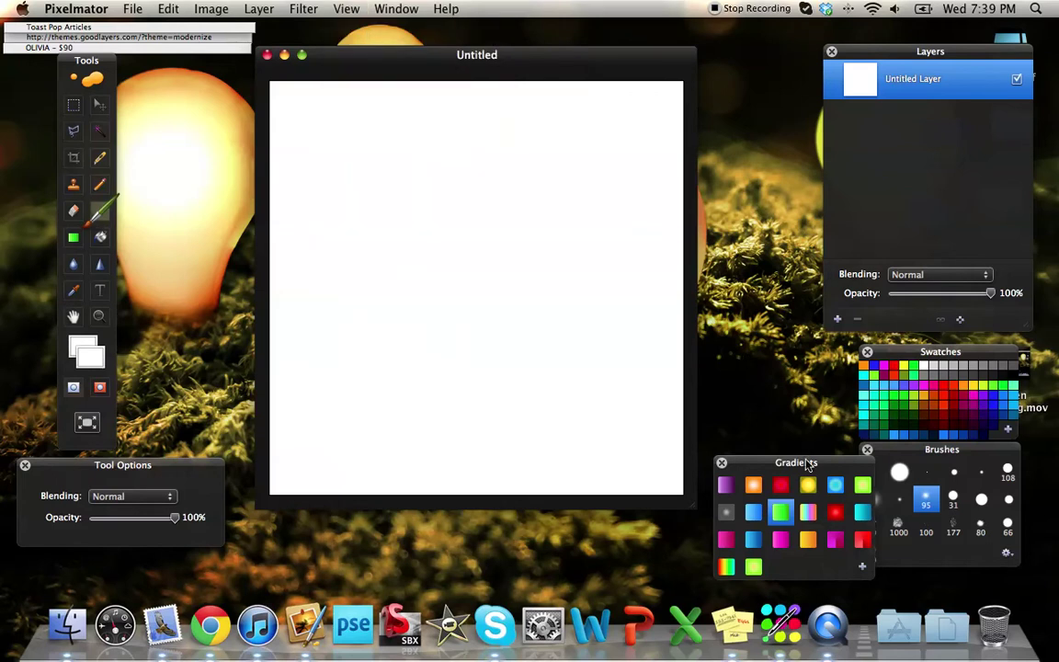
{"action": "left_click", "coordinate": [951, 450]}
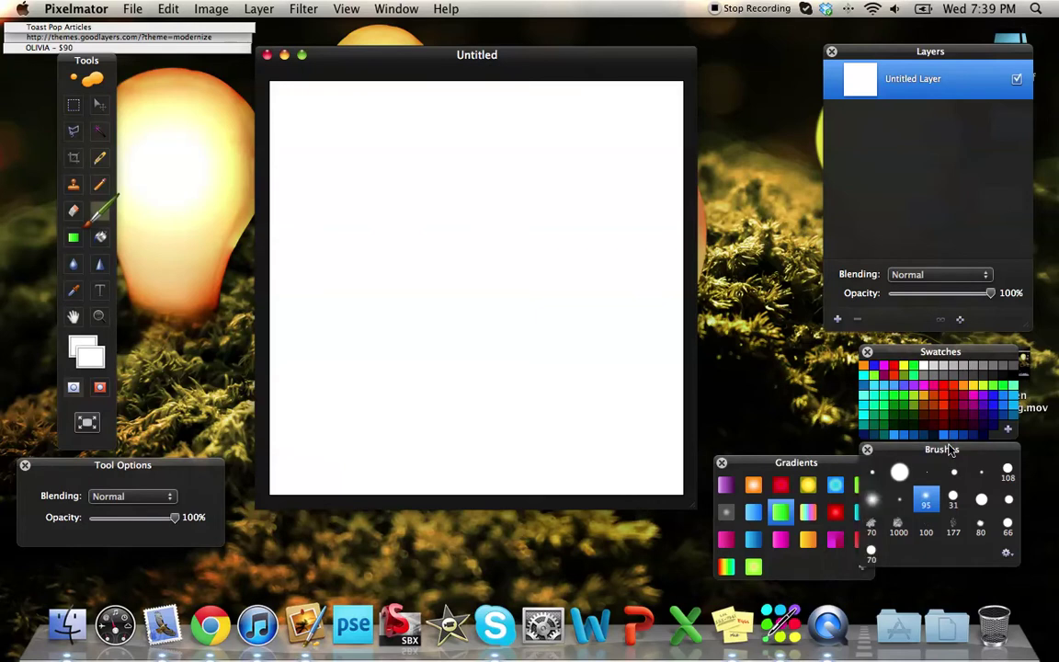
{"action": "left_click", "coordinate": [1007, 553]}
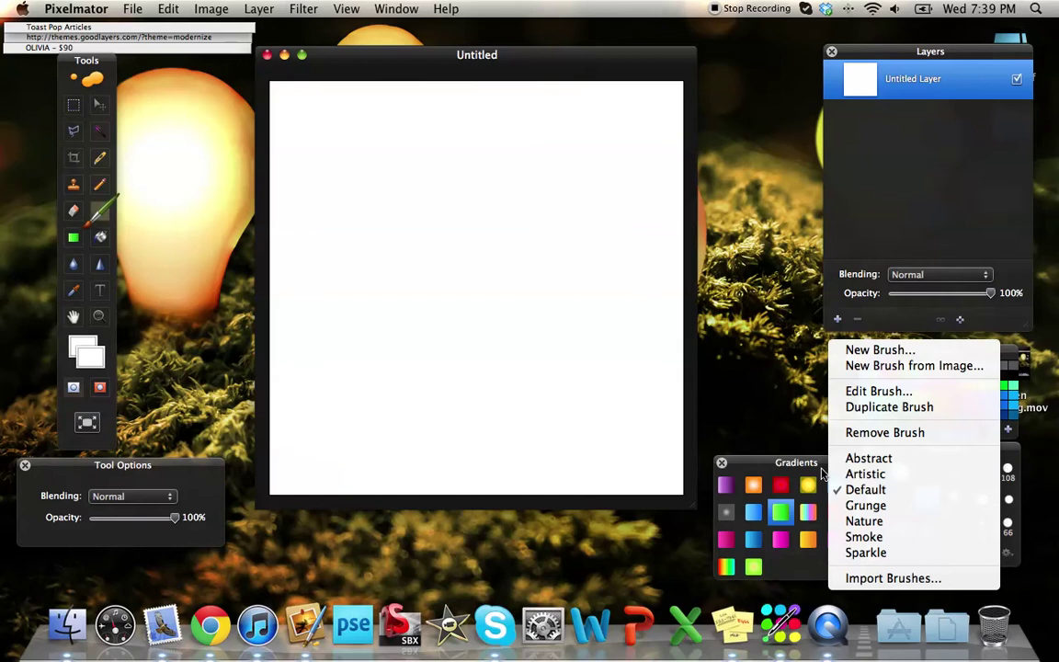
{"action": "left_click", "coordinate": [779, 464]}
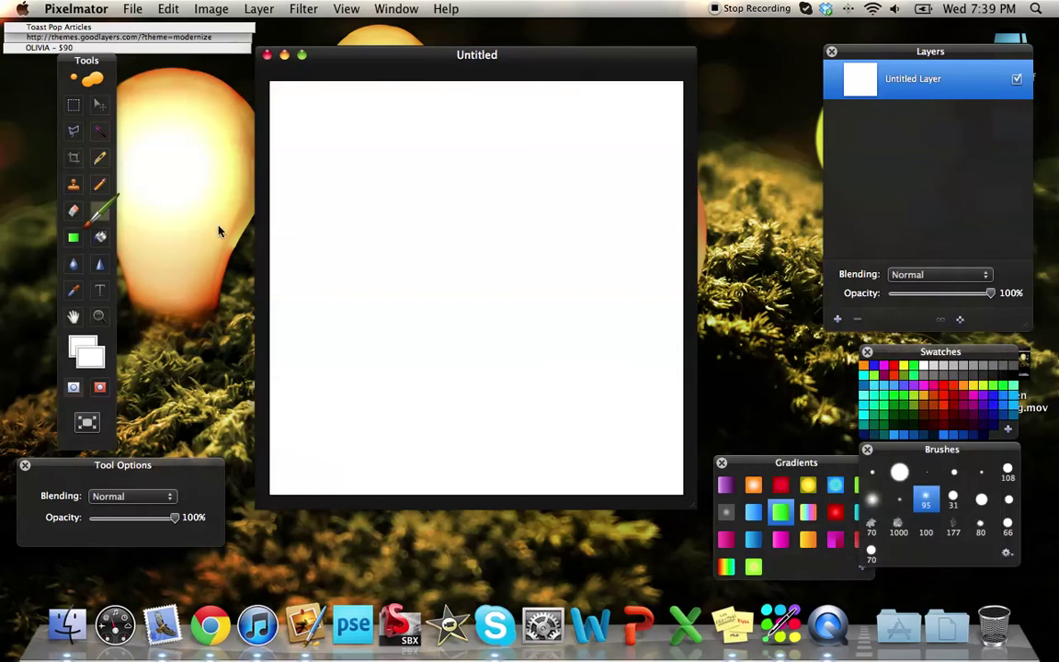
Add a new layer and delete it again, leaving only the Untitled Layer.
{"action": "left_click", "coordinate": [837, 320]}
{"action": "right_click", "coordinate": [889, 79]}
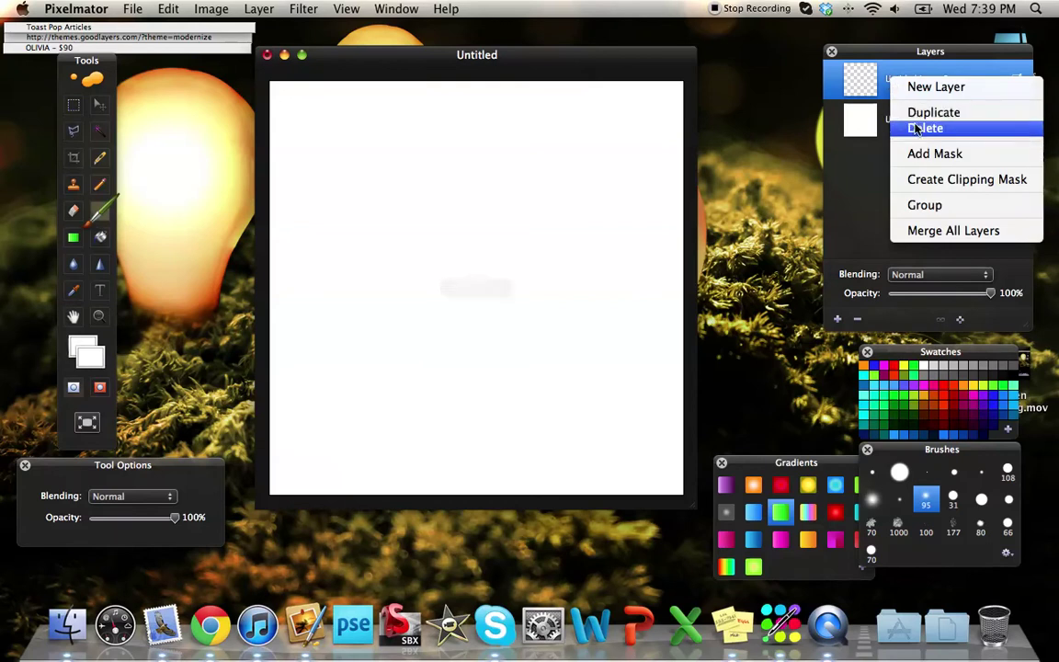
{"action": "left_click", "coordinate": [889, 132]}
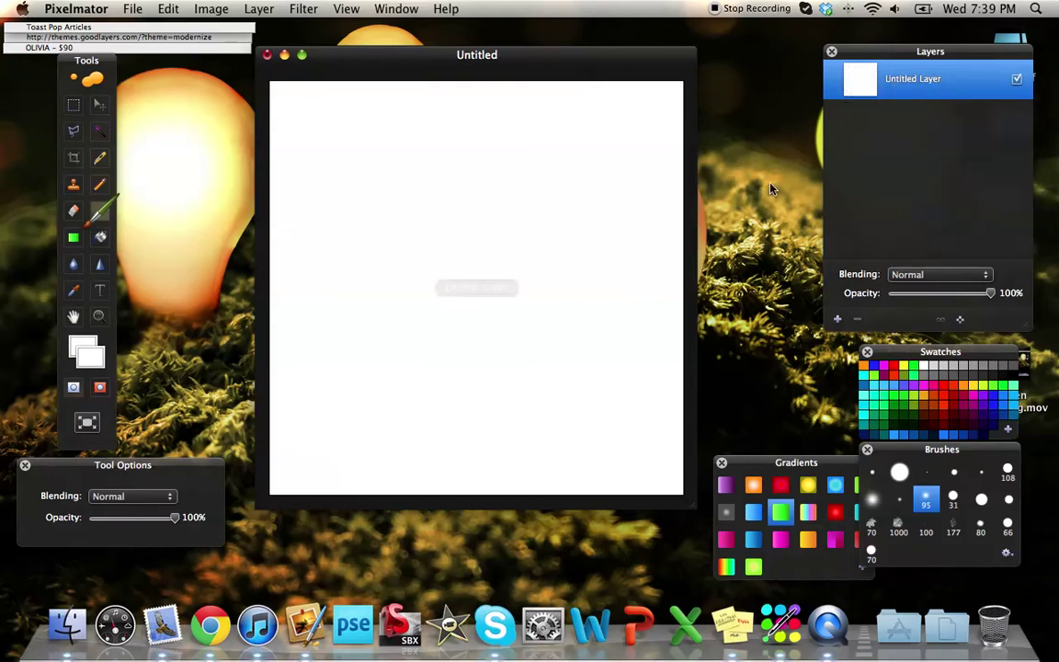
Browse the View and Filter menus without applying anything.
{"action": "left_click", "coordinate": [345, 8]}
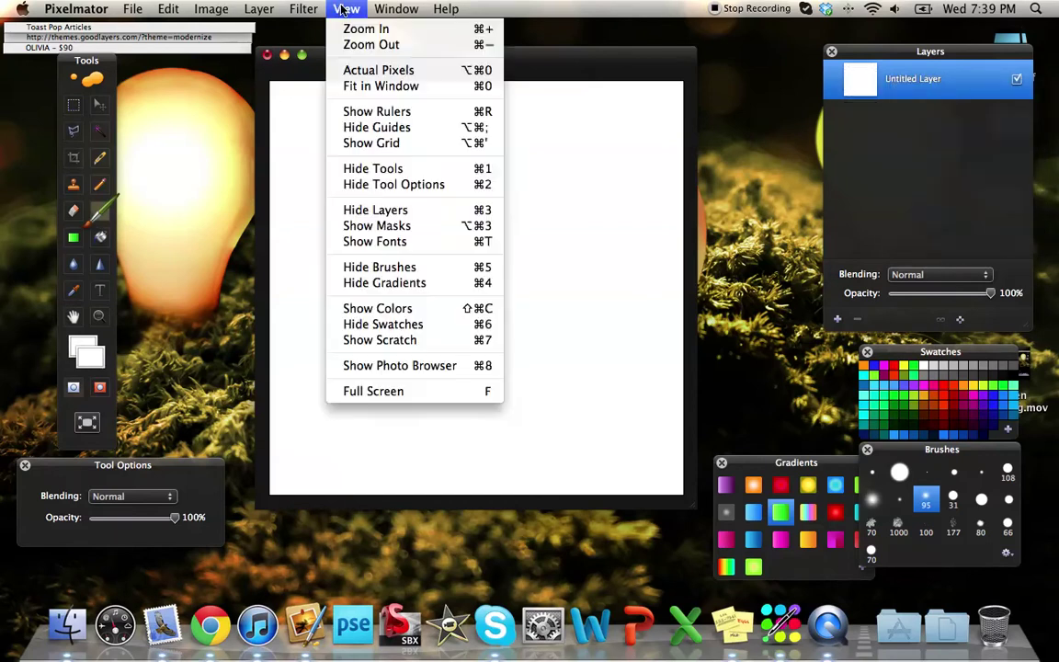
{"action": "mouse_move", "coordinate": [296, 8]}
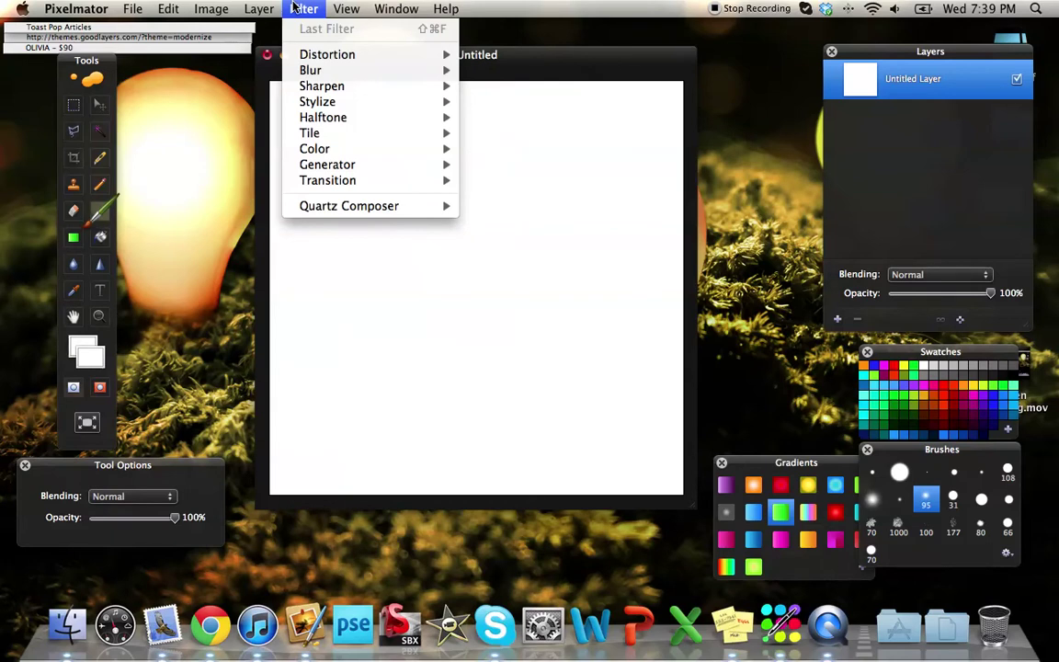
{"action": "left_click", "coordinate": [296, 8]}
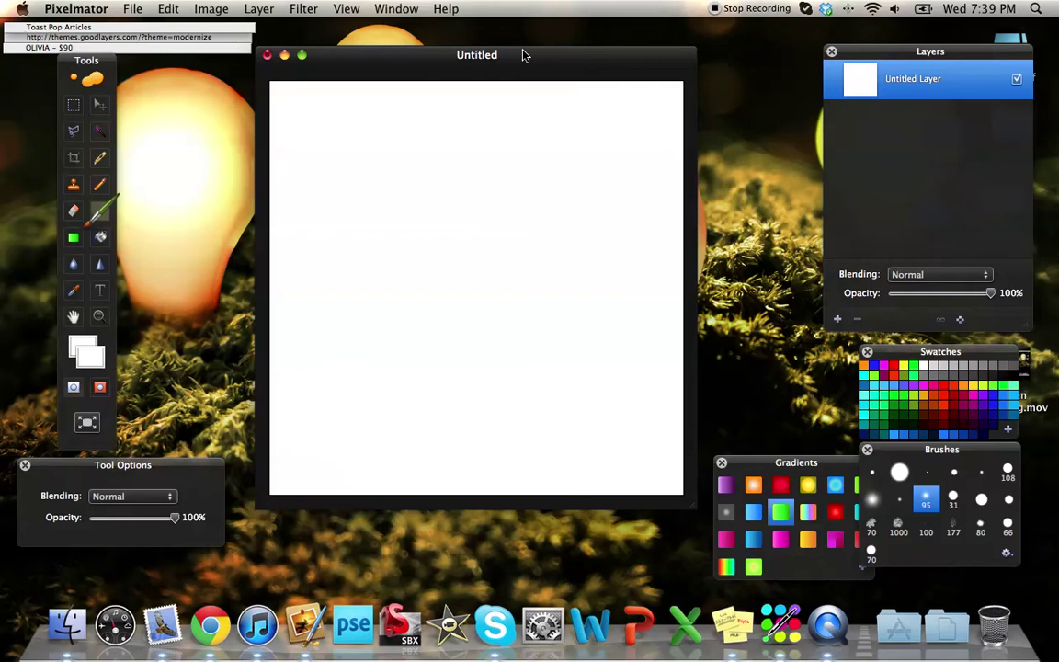
Select the Move tool and shift the Untitled window slightly lower and right.
{"action": "left_click", "coordinate": [101, 103]}
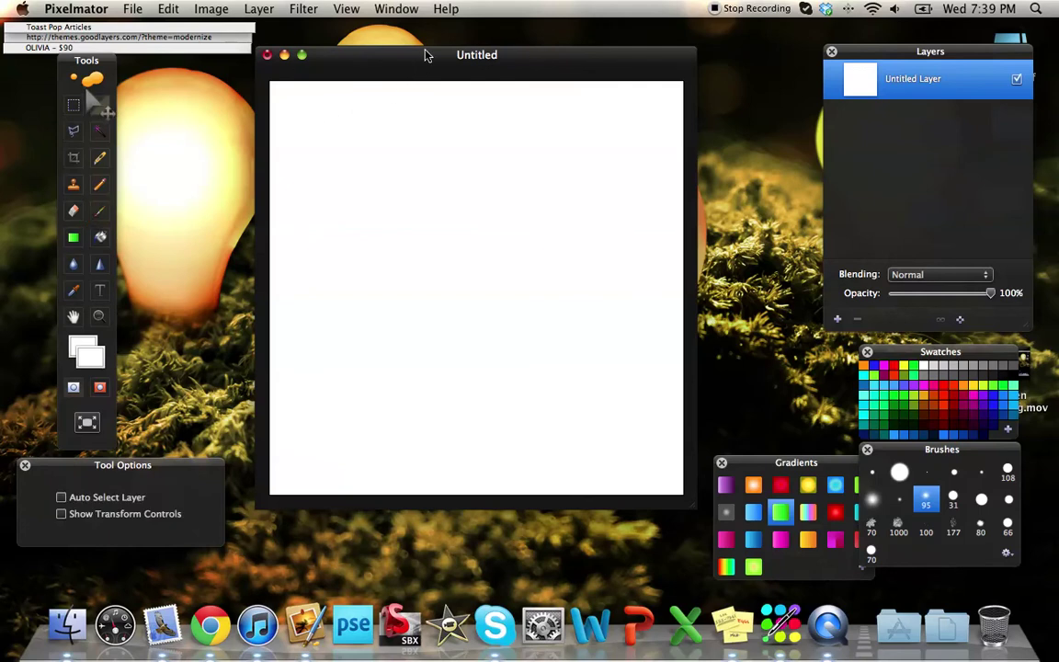
{"action": "mouse_move", "coordinate": [425, 55]}
{"action": "left_mouse_down"}
{"action": "mouse_move", "coordinate": [255, 87]}
{"action": "mouse_move", "coordinate": [634, 28]}
{"action": "mouse_move", "coordinate": [443, 89]}
{"action": "mouse_move", "coordinate": [435, 62]}
{"action": "left_mouse_up"}
{"action": "mouse_move", "coordinate": [90, 62]}
{"action": "left_mouse_down"}
{"action": "mouse_move", "coordinate": [170, 69]}
{"action": "mouse_move", "coordinate": [103, 68]}
{"action": "left_mouse_up"}
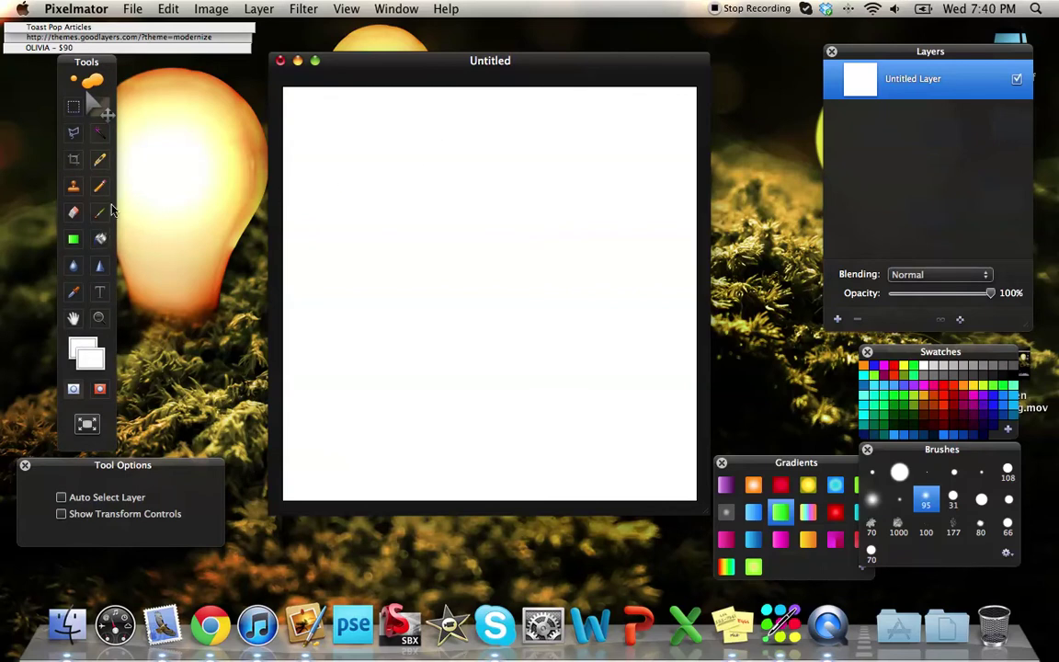
In File > Open, browse to the Desktop's Designs folder and select OneWolfWatches1.jpg.
{"action": "left_click", "coordinate": [132, 8]}
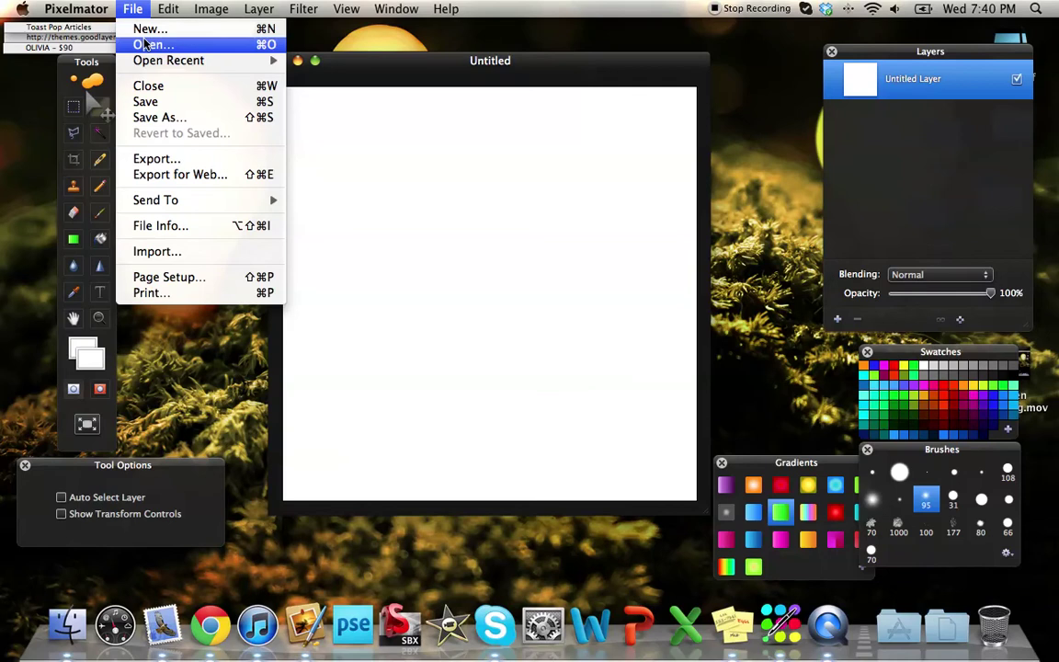
{"action": "left_click", "coordinate": [147, 44]}
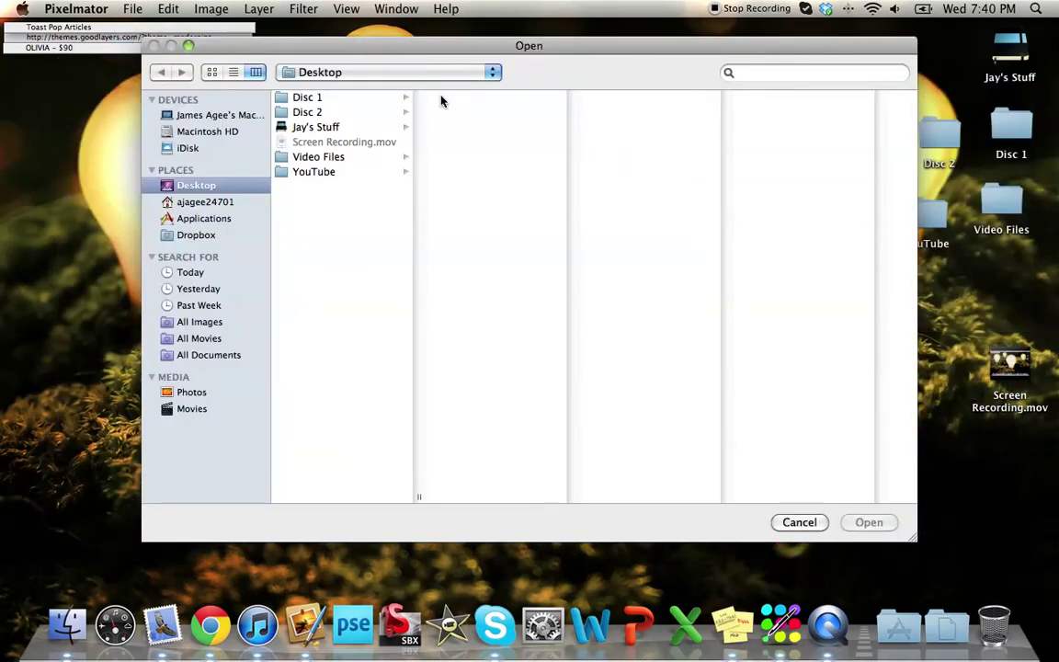
{"action": "left_click", "coordinate": [339, 128]}
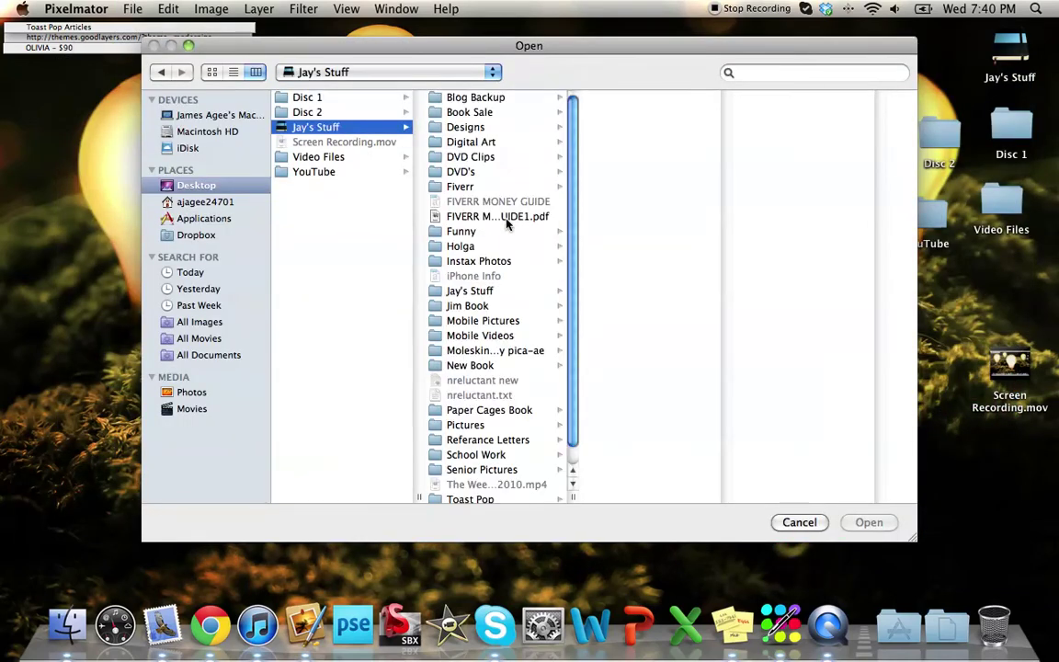
{"action": "scroll", "coordinate": [577, 147], "scroll_direction": "down", "scroll_amount": 2}
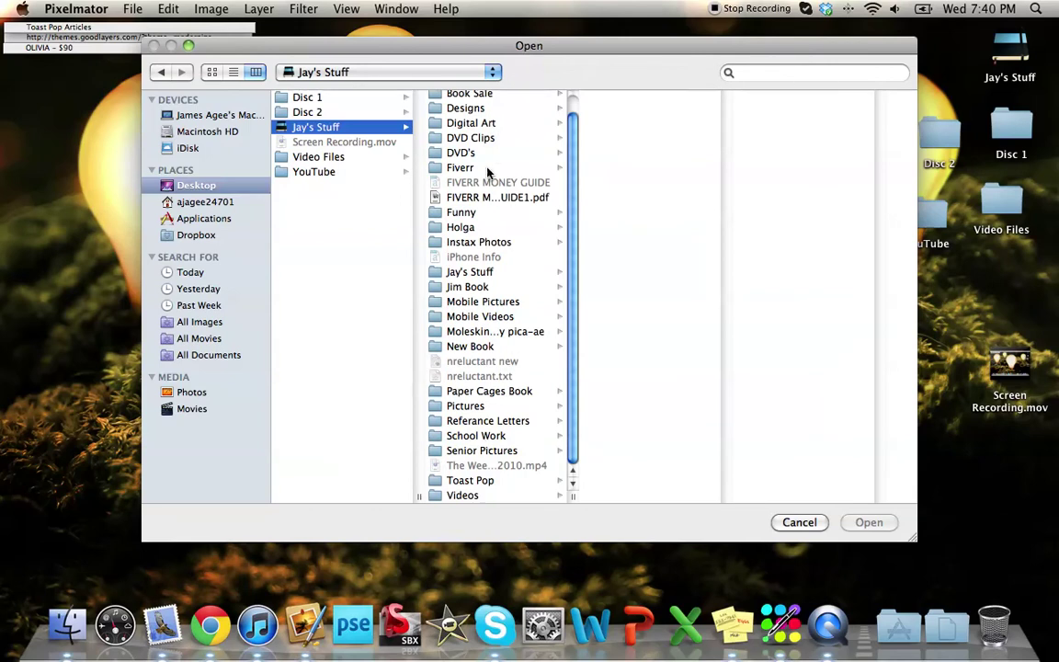
{"action": "left_click", "coordinate": [483, 108]}
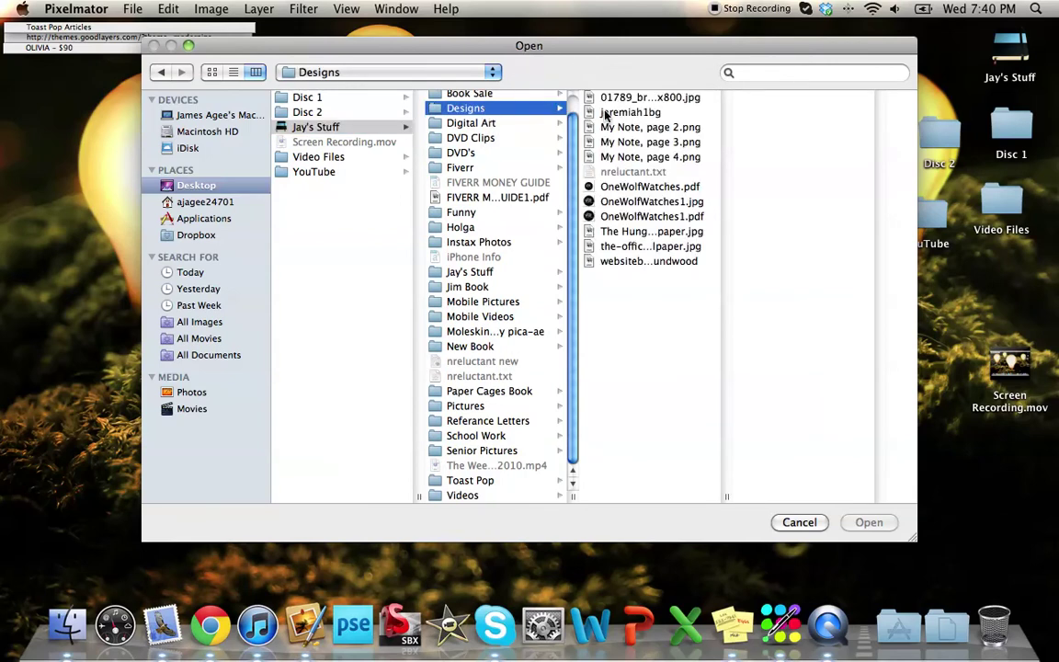
{"action": "left_click", "coordinate": [644, 216]}
Open OneWolfWatches1.jpg, close Untitled without saving, and move the logo window left.
{"action": "double_click", "coordinate": [635, 203]}
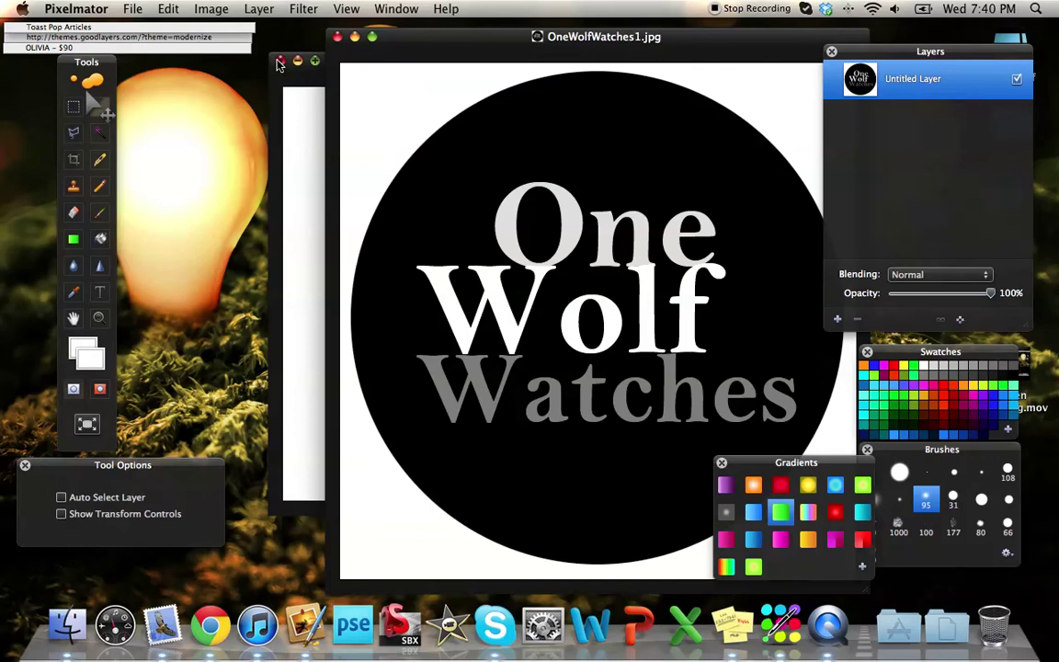
{"action": "left_click", "coordinate": [280, 63]}
{"action": "left_click", "coordinate": [449, 158]}
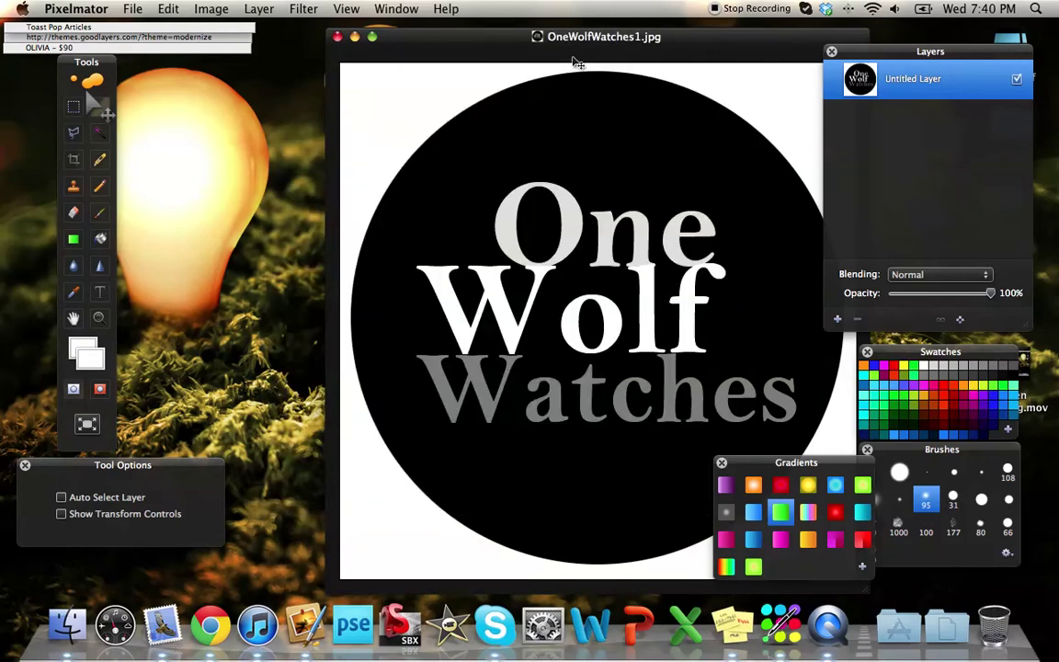
{"action": "left_click_drag", "start_coordinate": [565, 35], "coordinate": [465, 37]}
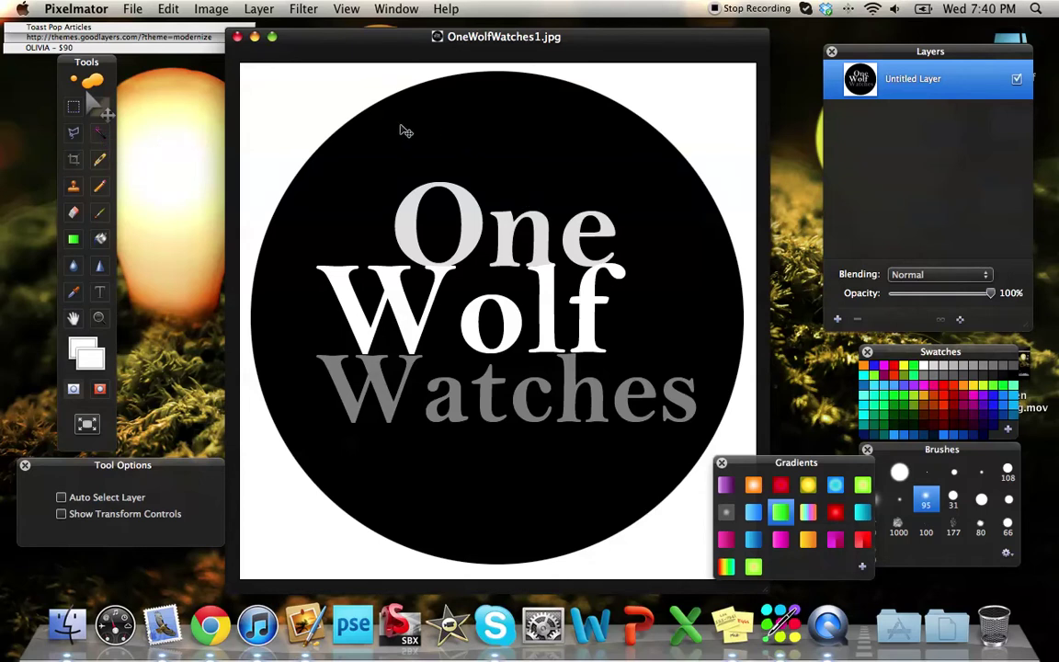
Open the ToastPop ad from the Toast Pop folder in the user's folder.
{"action": "left_click", "coordinate": [132, 9]}
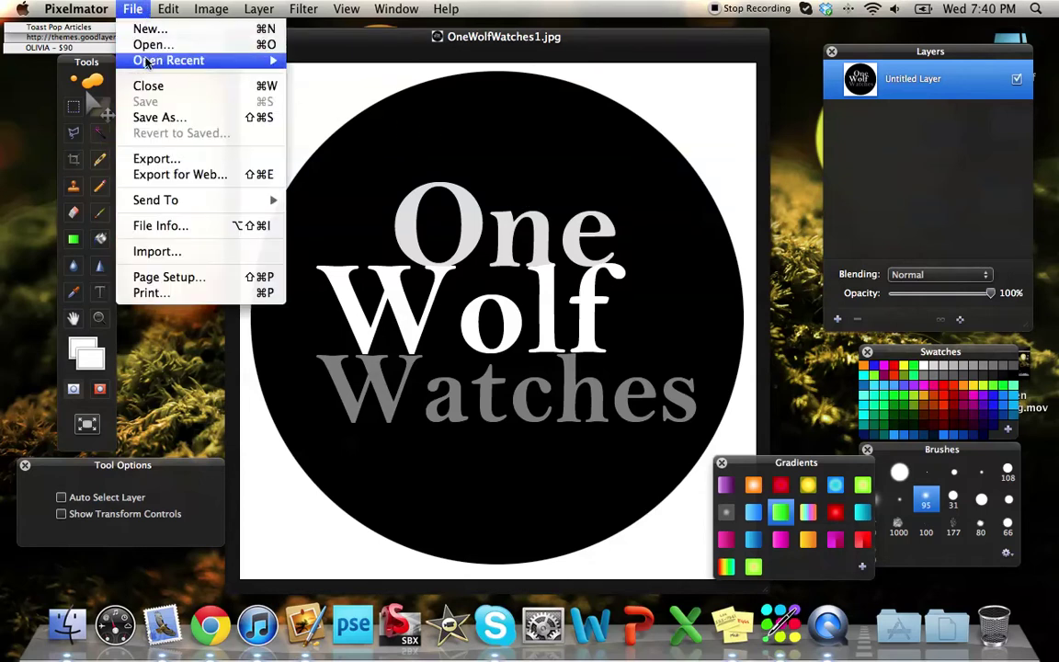
{"action": "left_click", "coordinate": [152, 46]}
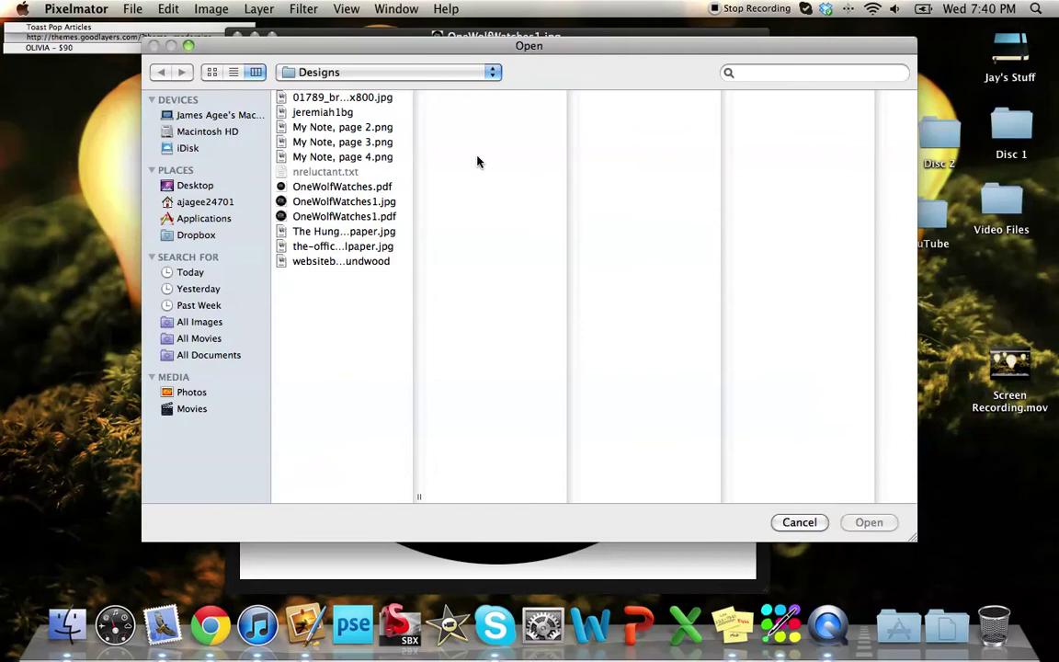
{"action": "left_click", "coordinate": [309, 73]}
{"action": "left_click", "coordinate": [320, 89]}
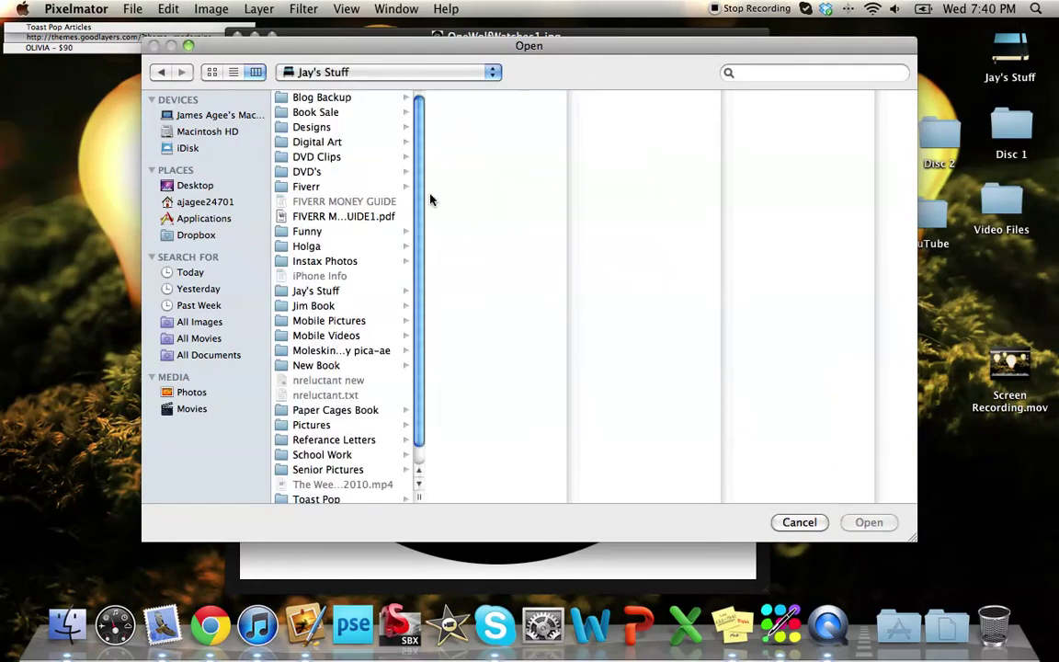
{"action": "scroll", "coordinate": [418, 206], "scroll_direction": "down", "scroll_amount": 1}
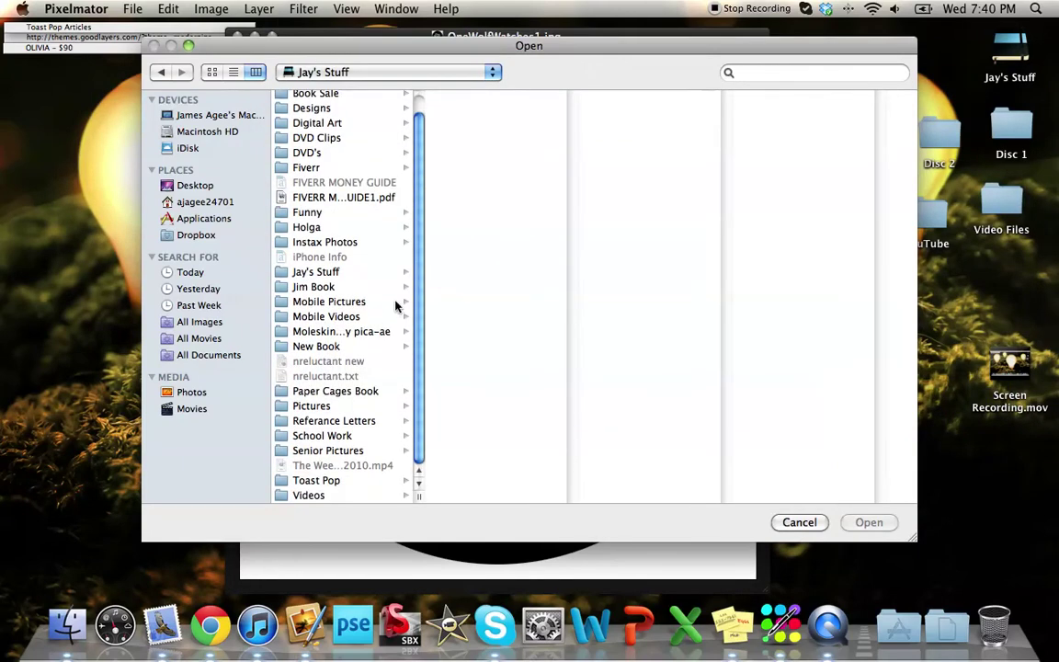
{"action": "left_click", "coordinate": [326, 480]}
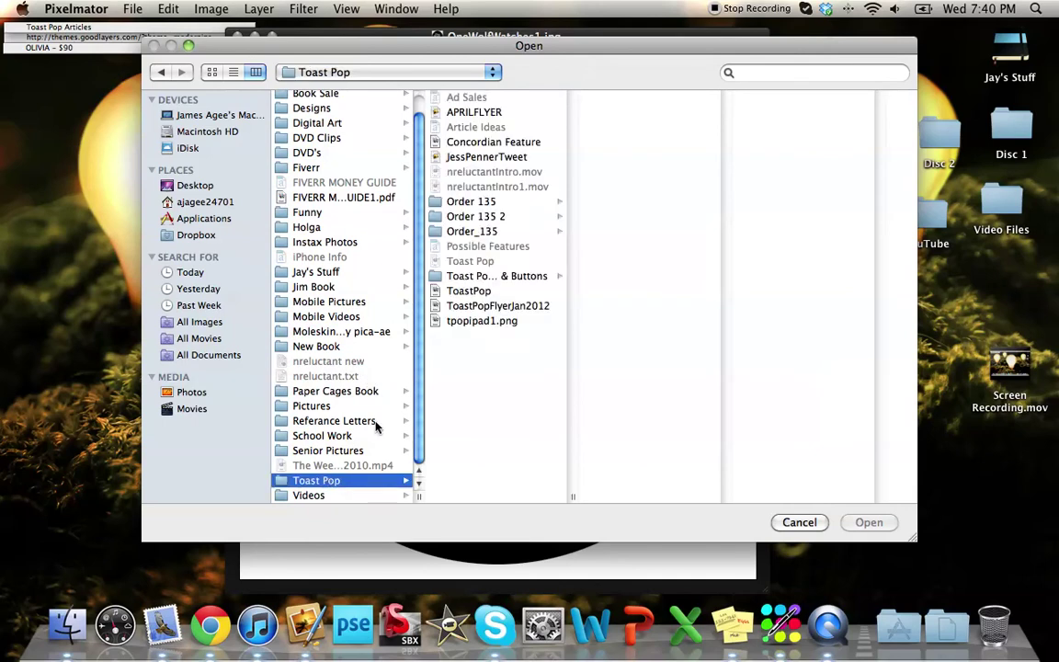
{"action": "left_click", "coordinate": [473, 293]}
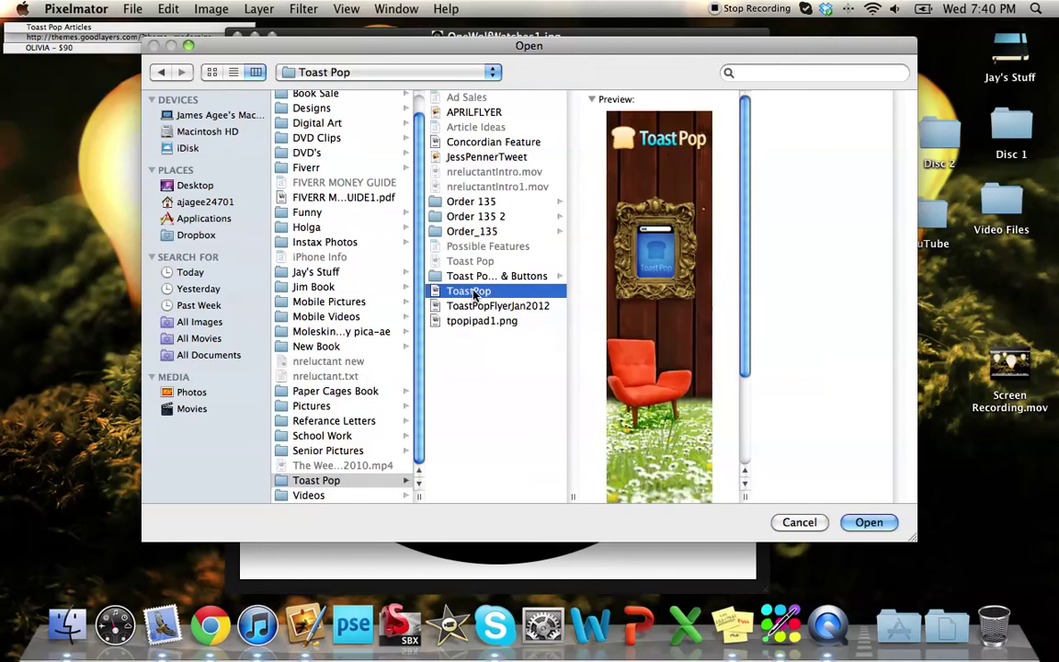
{"action": "double_click", "coordinate": [474, 292]}
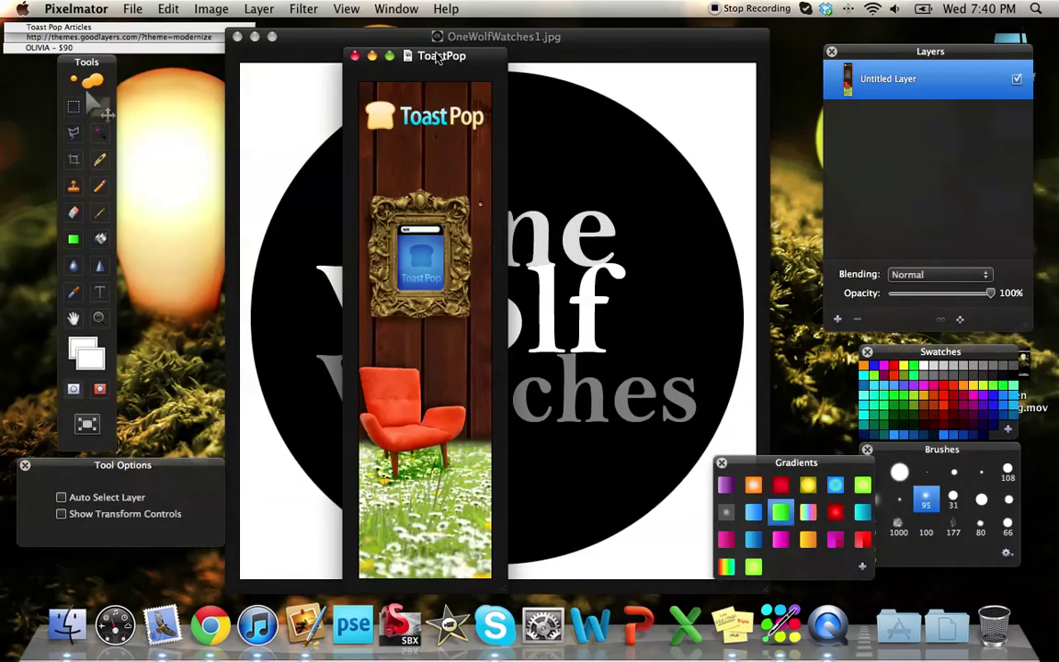
Close the One Wolf Watches logo and nudge the ToastPop window into place.
{"action": "left_click_drag", "start_coordinate": [432, 55], "coordinate": [415, 32]}
{"action": "left_click", "coordinate": [237, 37]}
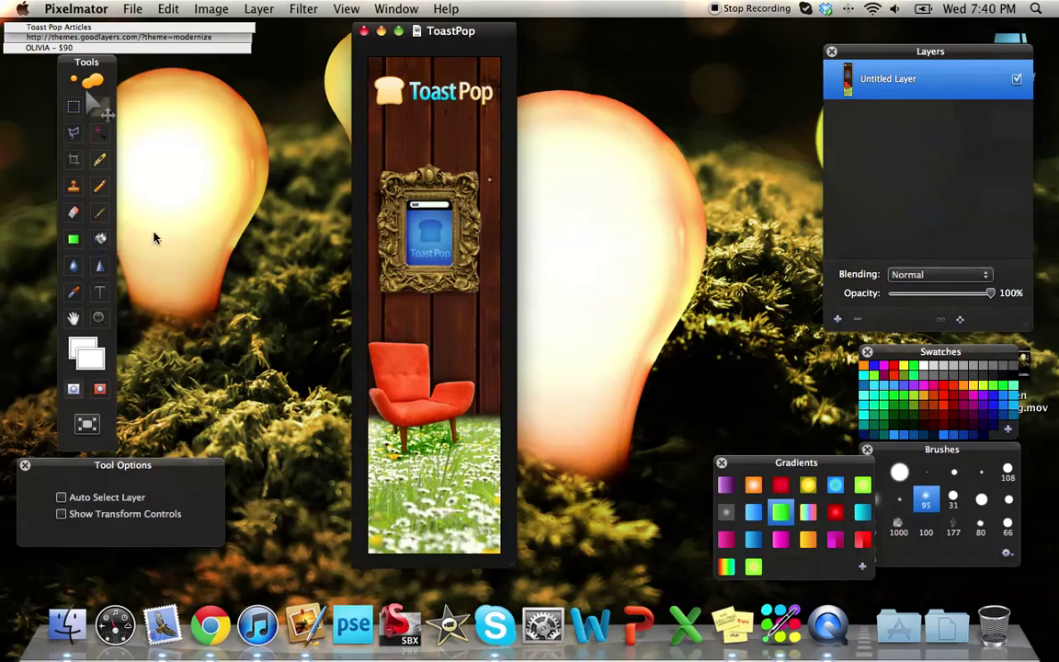
{"action": "left_click_drag", "start_coordinate": [452, 35], "coordinate": [477, 36]}
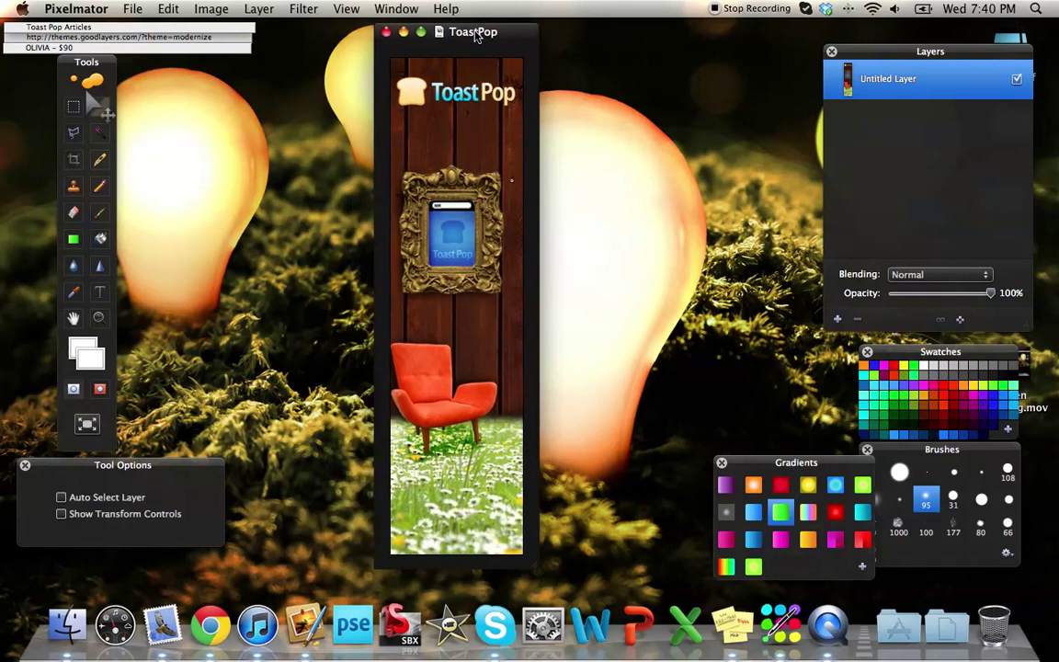
Zoom into the framed poster up to 3200%, then slide back out to 100%.
{"action": "left_click", "coordinate": [98, 317]}
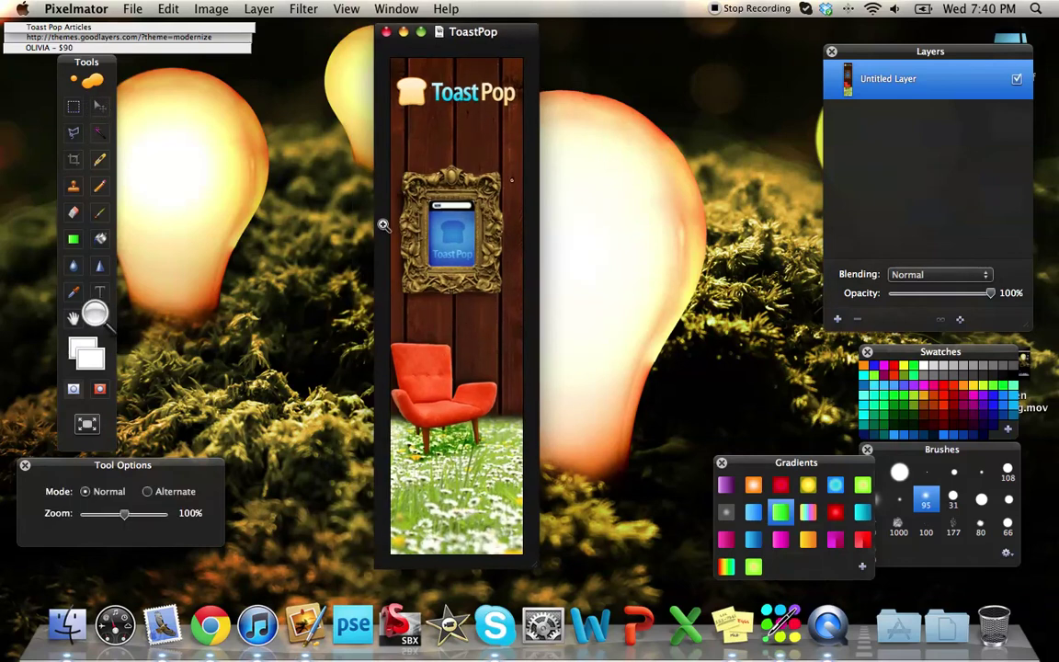
{"action": "left_click", "coordinate": [438, 254]}
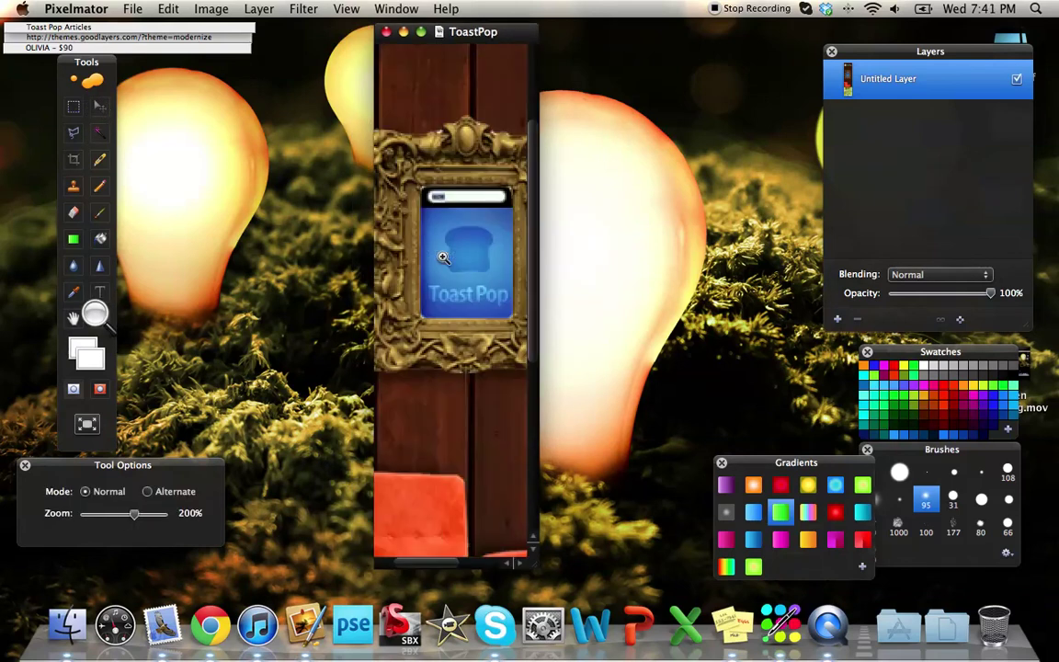
{"action": "left_click", "coordinate": [444, 259]}
{"action": "left_click", "coordinate": [444, 259]}
{"action": "left_click", "coordinate": [443, 258]}
{"action": "left_click", "coordinate": [443, 258]}
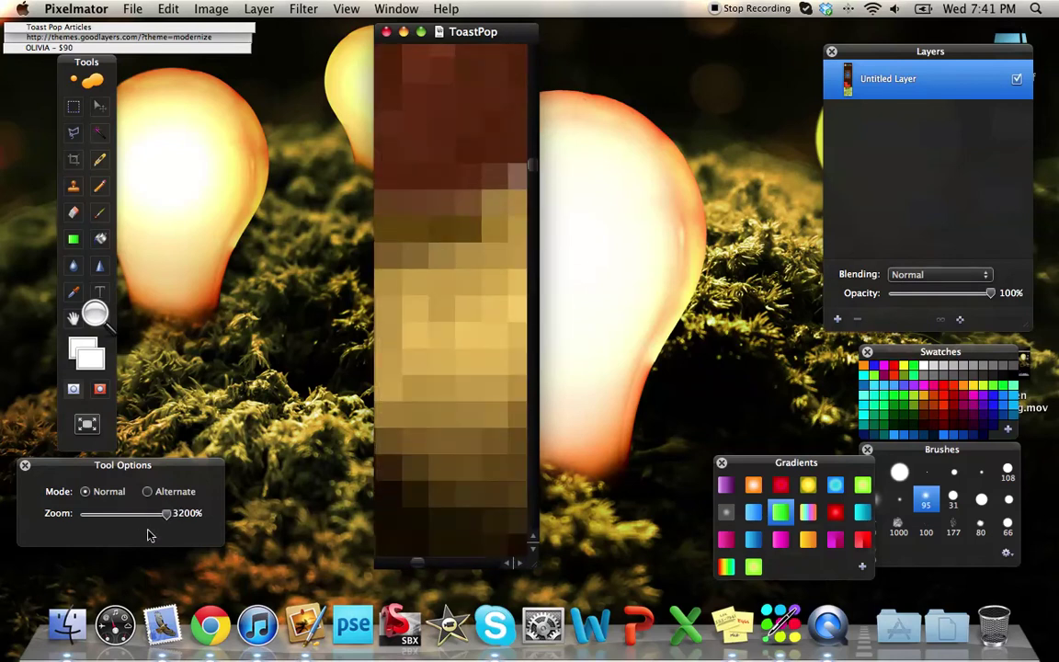
{"action": "left_click_drag", "start_coordinate": [163, 522], "coordinate": [156, 515]}
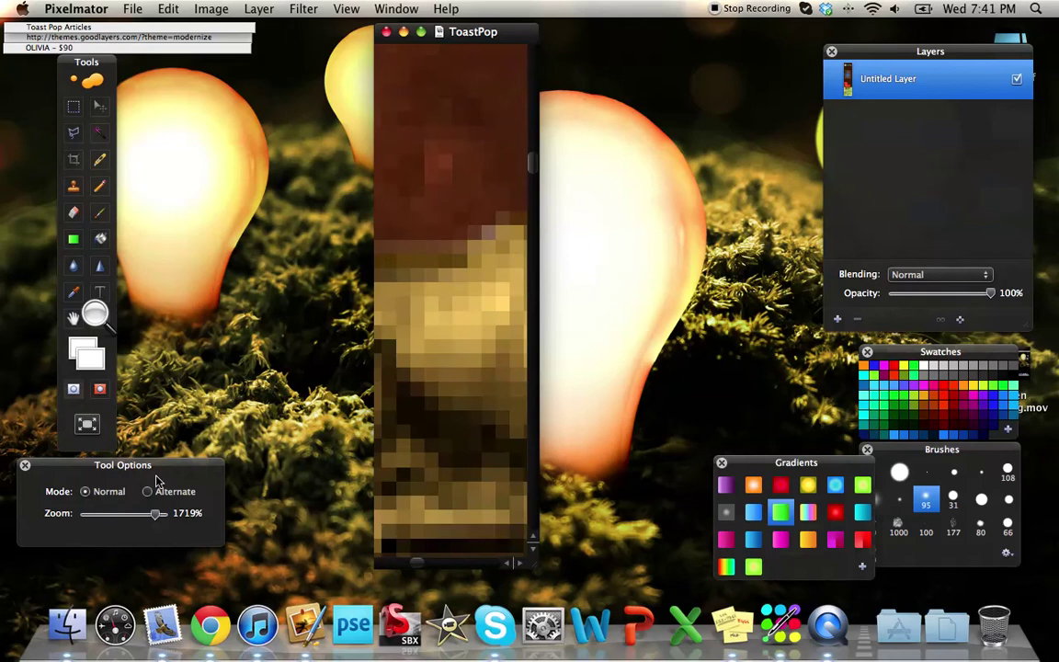
{"action": "mouse_move", "coordinate": [157, 470]}
{"action": "left_mouse_down"}
{"action": "mouse_move", "coordinate": [176, 472]}
{"action": "mouse_move", "coordinate": [217, 444]}
{"action": "mouse_move", "coordinate": [170, 479]}
{"action": "left_mouse_up"}
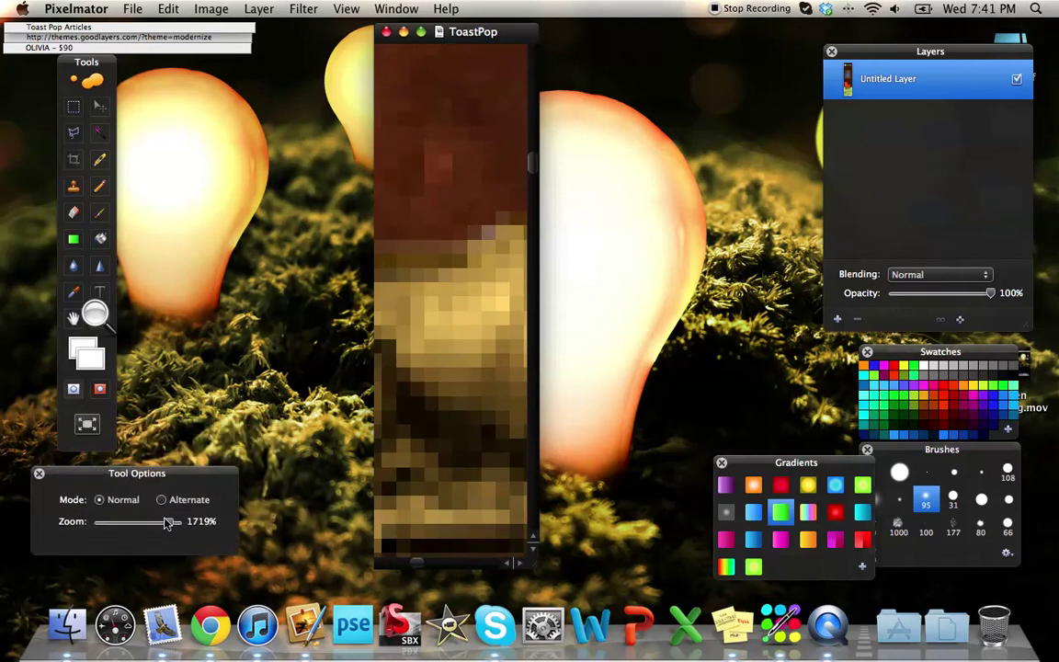
{"action": "left_click_drag", "start_coordinate": [166, 523], "coordinate": [140, 530]}
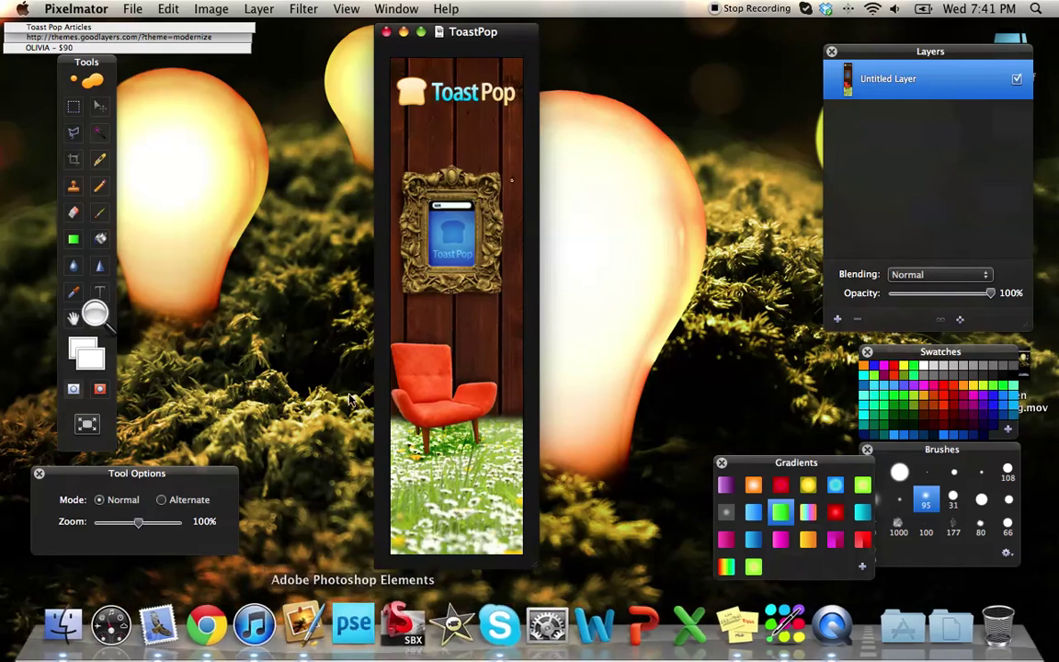
{"action": "left_click", "coordinate": [357, 643]}
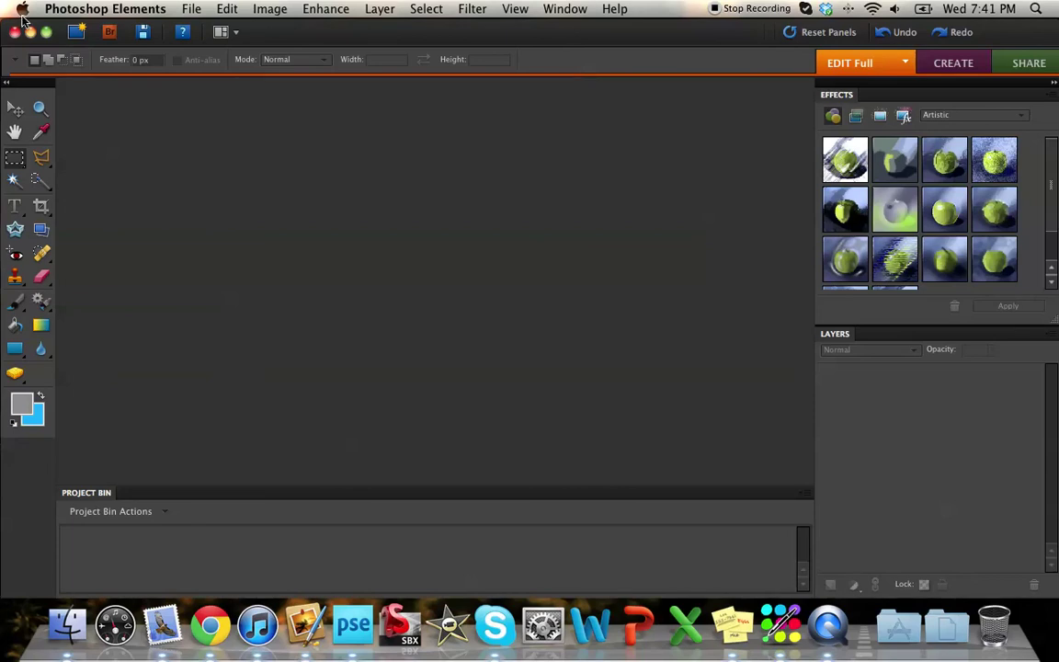
{"action": "left_click", "coordinate": [105, 8]}
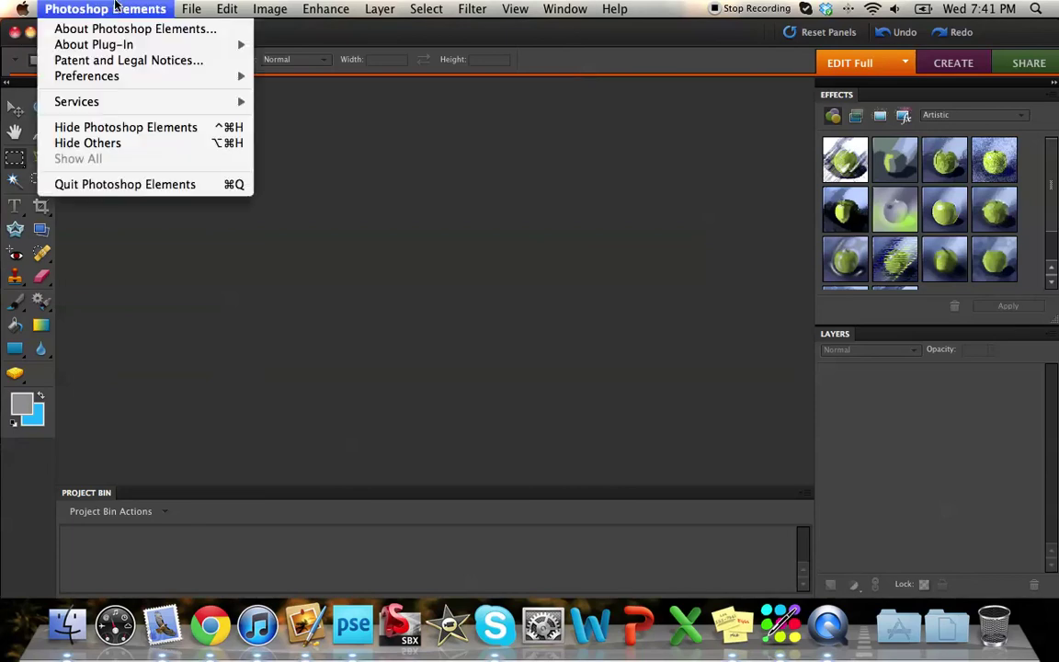
{"action": "left_click", "coordinate": [117, 196]}
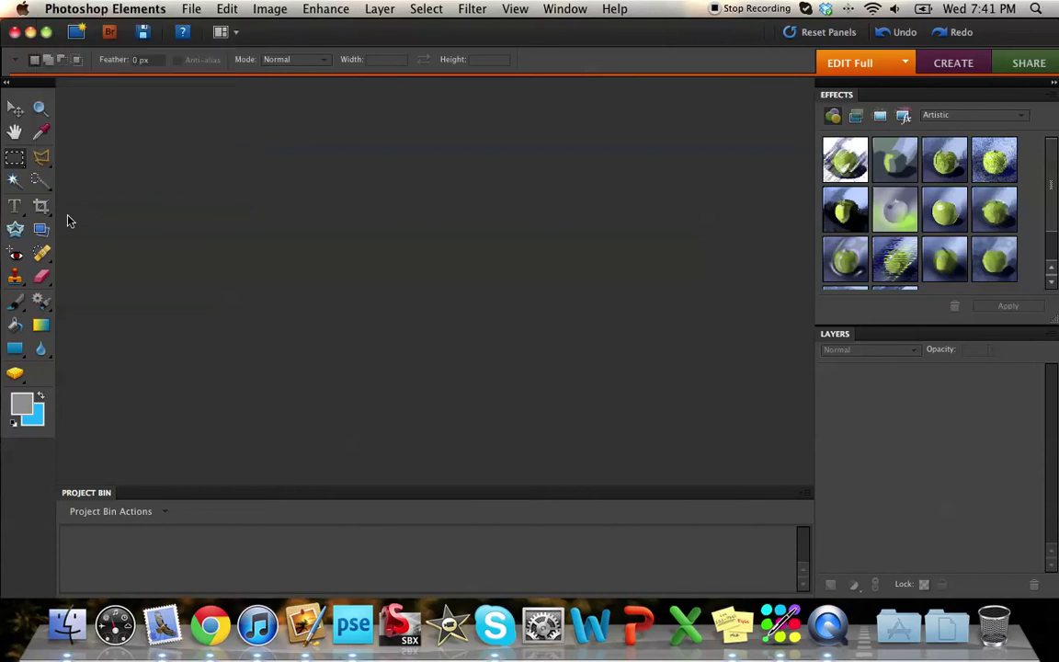
{"action": "left_click", "coordinate": [15, 109]}
{"action": "left_click", "coordinate": [112, 13]}
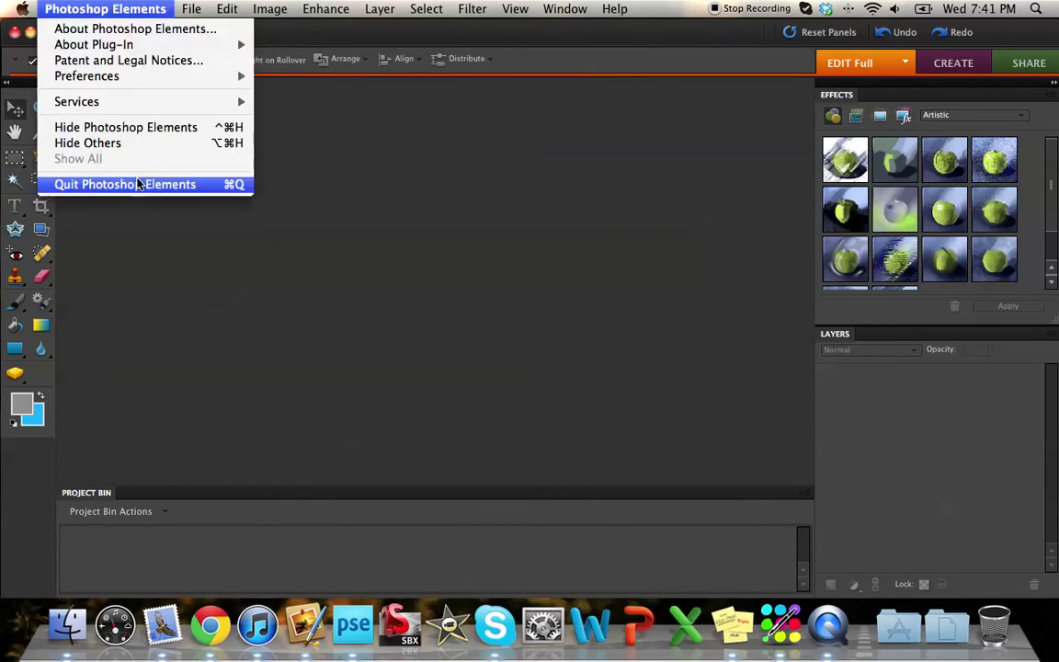
{"action": "left_click", "coordinate": [142, 182]}
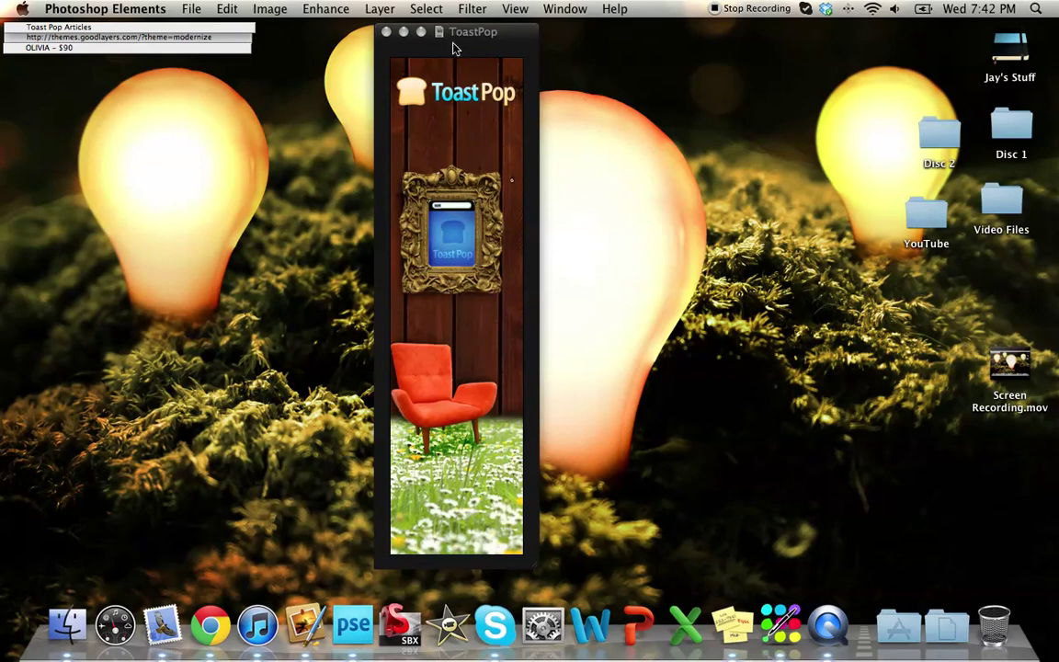
Reposition the ToastPop window toward the screen centre with Pixelmator back in front.
{"action": "left_click", "coordinate": [326, 123]}
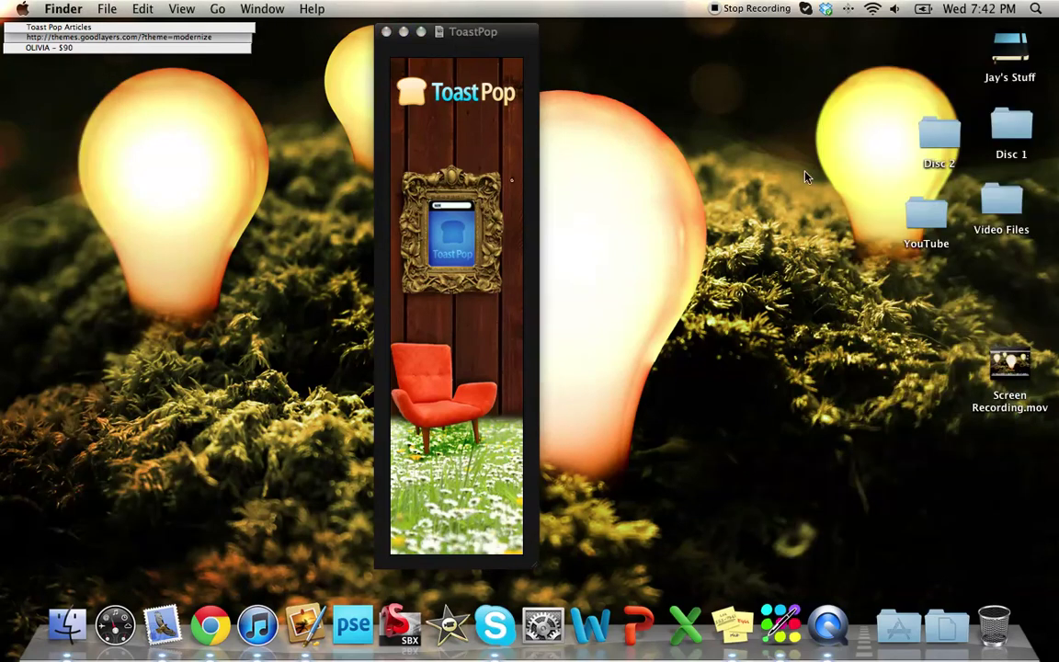
{"action": "left_click_drag", "start_coordinate": [506, 33], "coordinate": [306, 34]}
{"action": "left_click", "coordinate": [384, 103]}
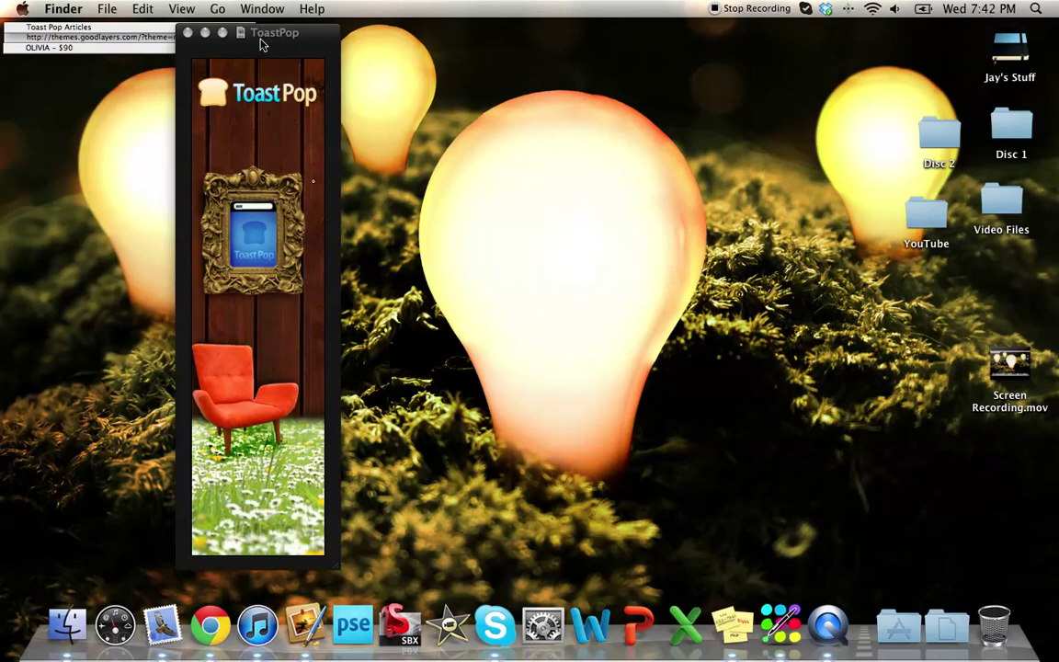
{"action": "left_click_drag", "start_coordinate": [263, 40], "coordinate": [533, 54]}
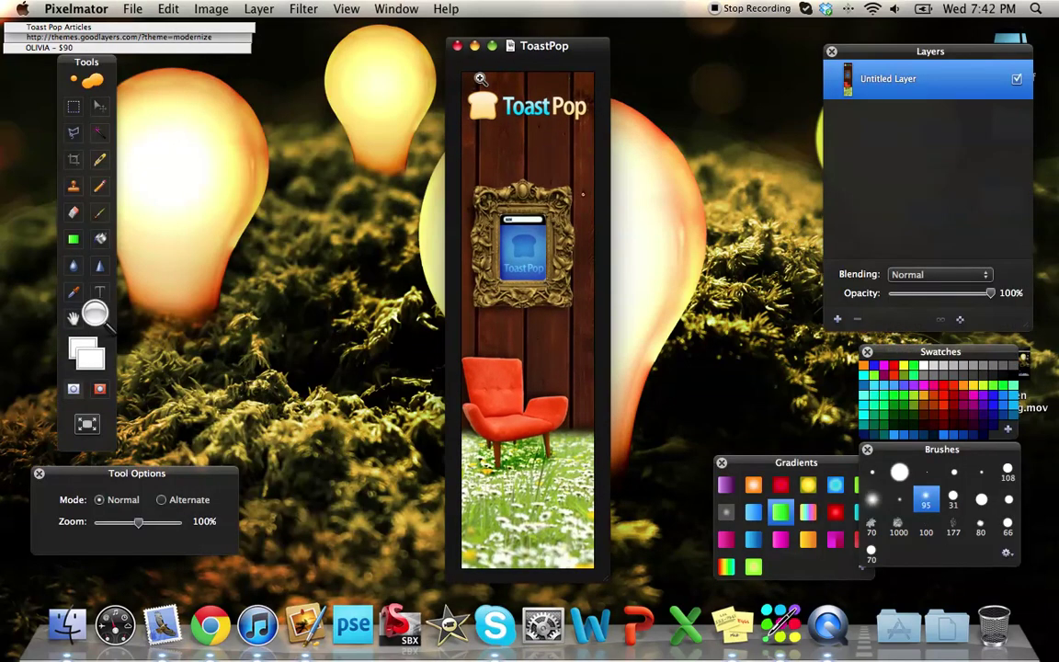